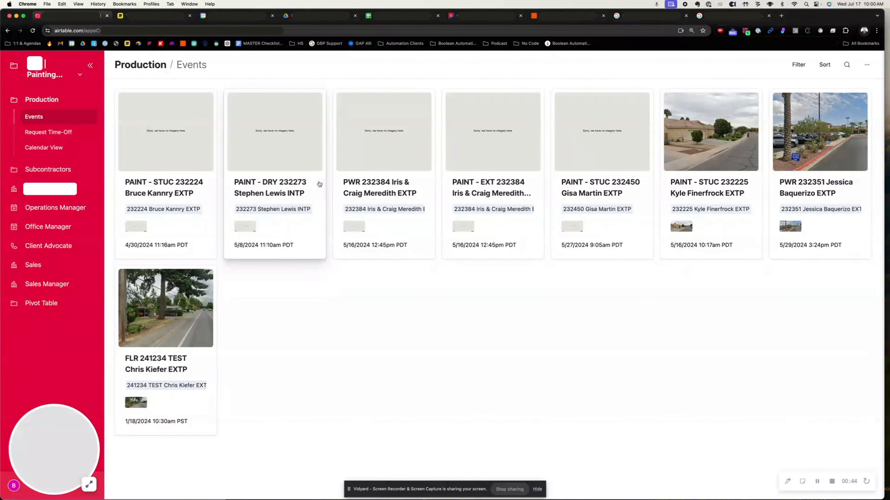
Open the Production Events page in the interface editor and show the record detail of the first event in the gallery.
click(58, 81)
click(50, 95)
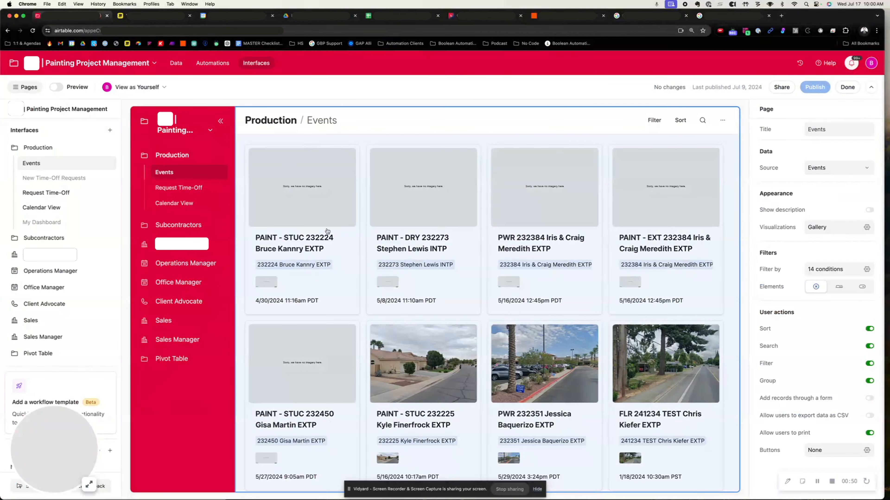
click(340, 233)
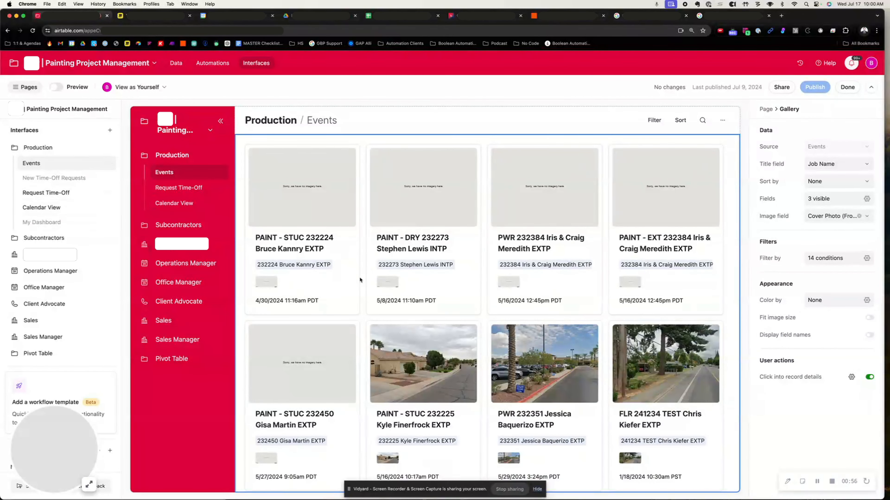
click(347, 258)
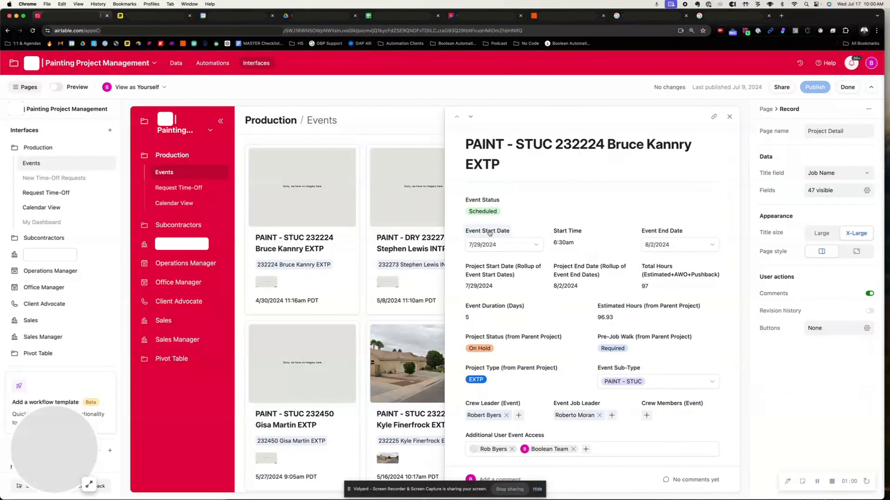
Try moving the Event Start Date field to the end of its row and back to the start.
drag(482, 233, 727, 247)
drag(663, 232, 464, 233)
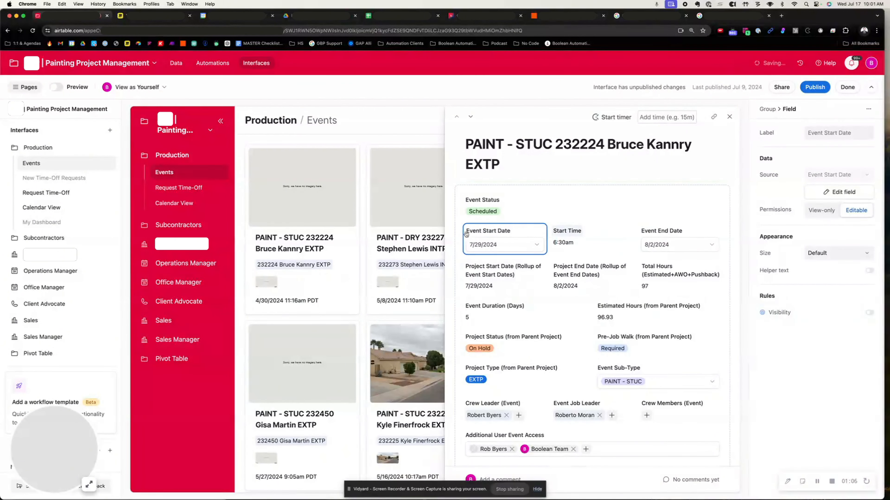
Add a new group below Material Tracking, browse the fields available for it, and delete the empty group.
scroll(557, 356, down, 15)
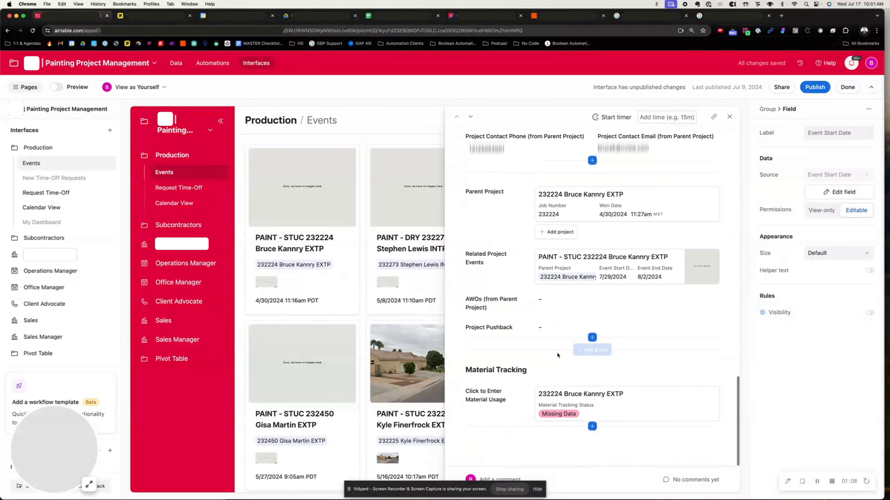
click(592, 427)
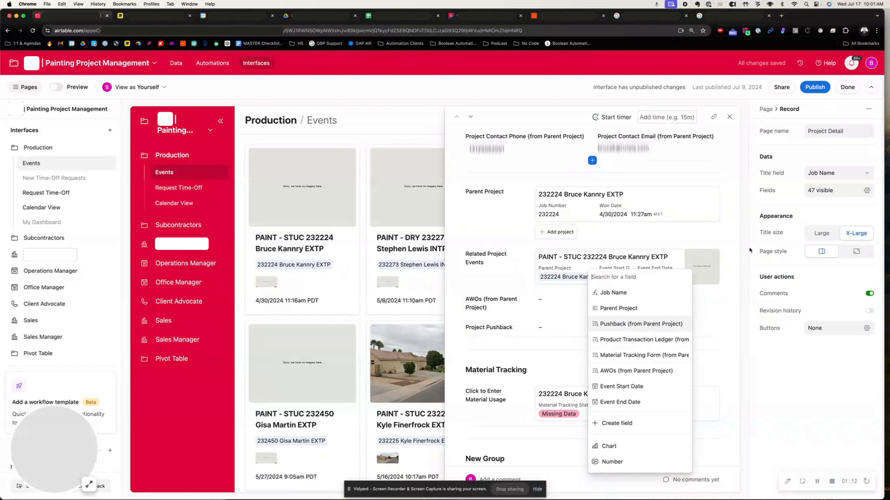
scroll(594, 393, down, 5)
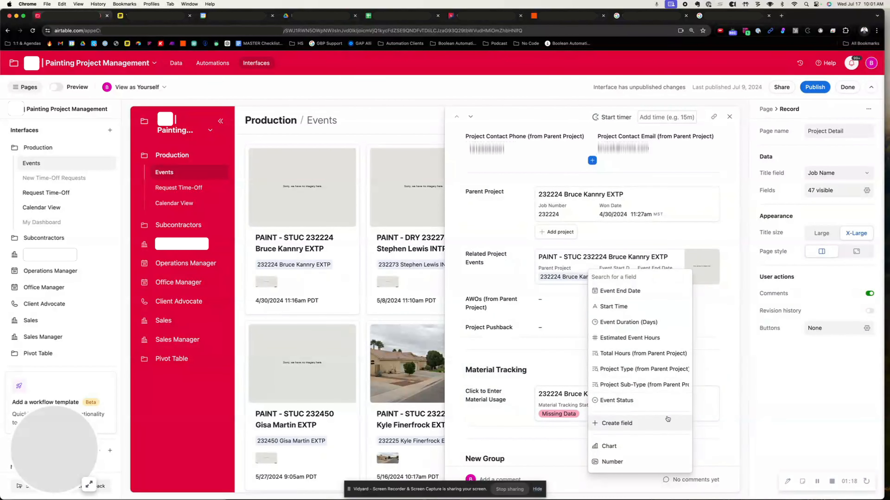
click(770, 424)
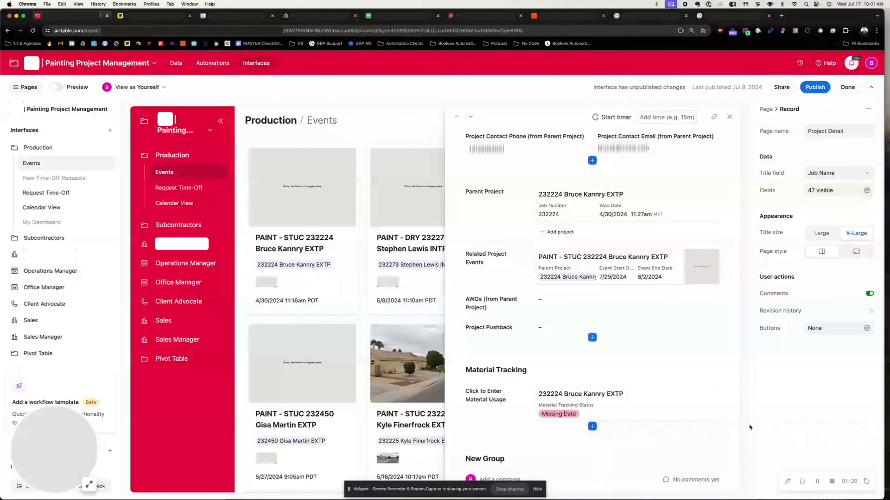
scroll(592, 427, down, 2)
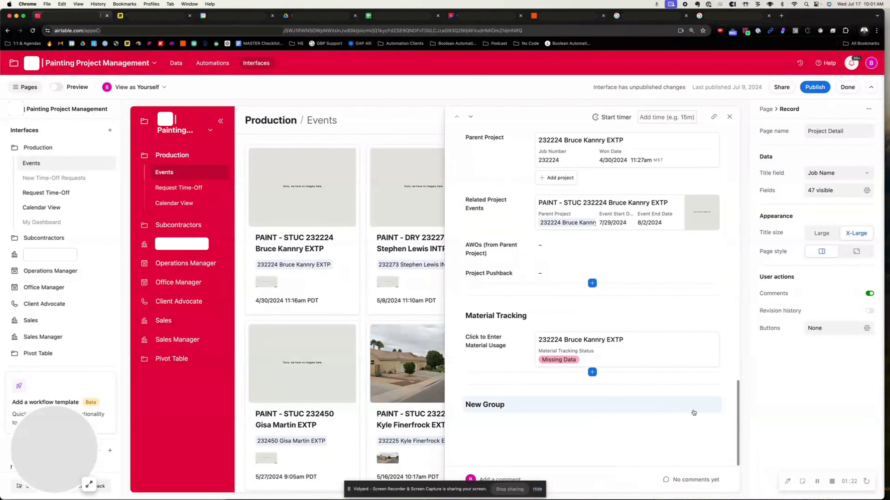
click(709, 406)
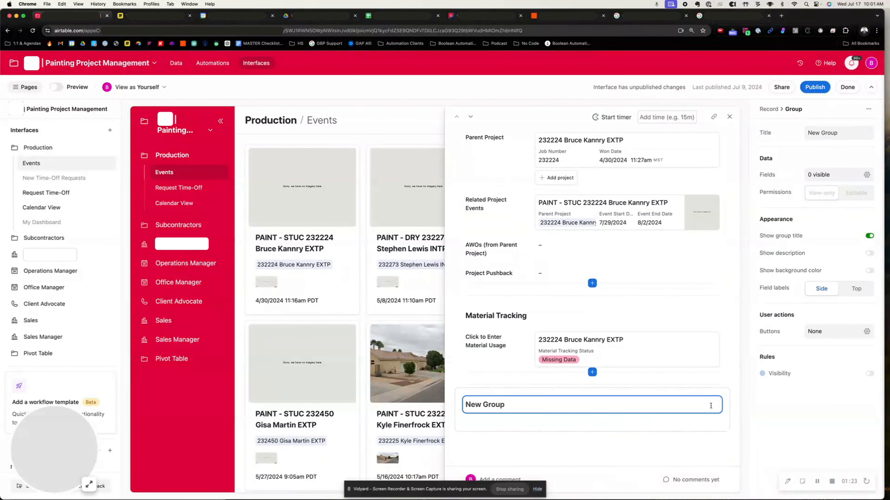
click(724, 395)
click(652, 414)
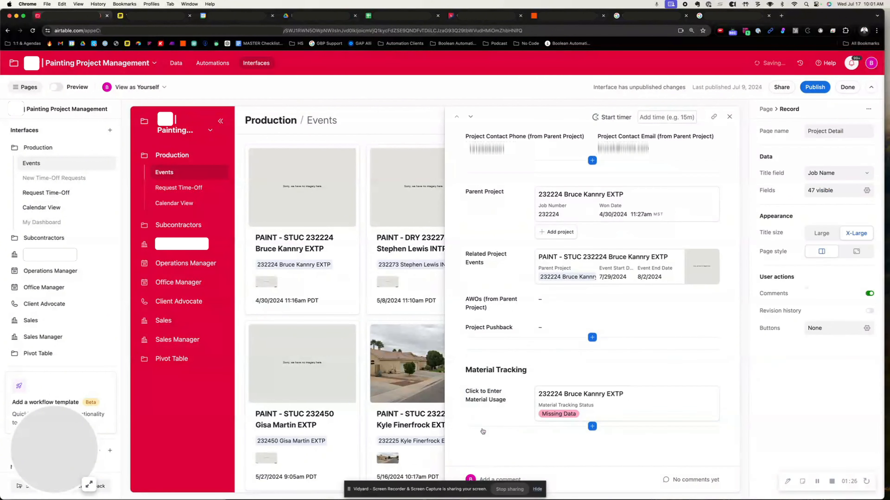
Close the event's record detail and finish editing the interface.
scroll(530, 402, up, 15)
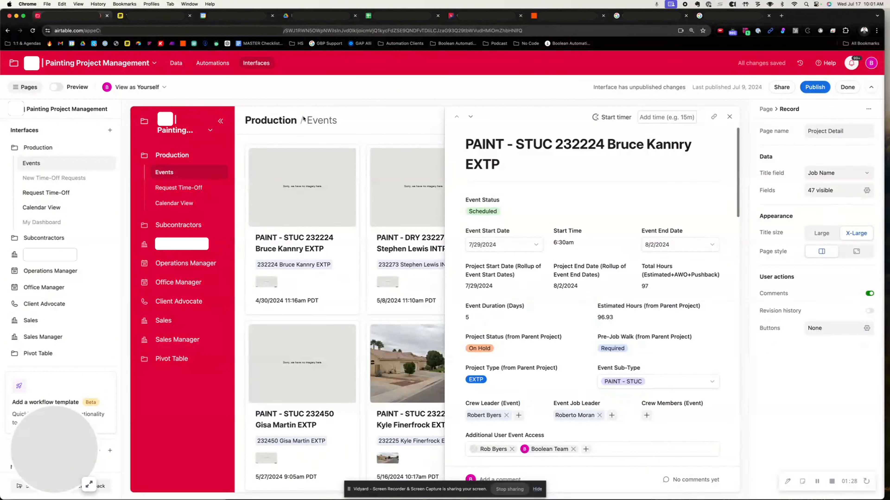
click(729, 116)
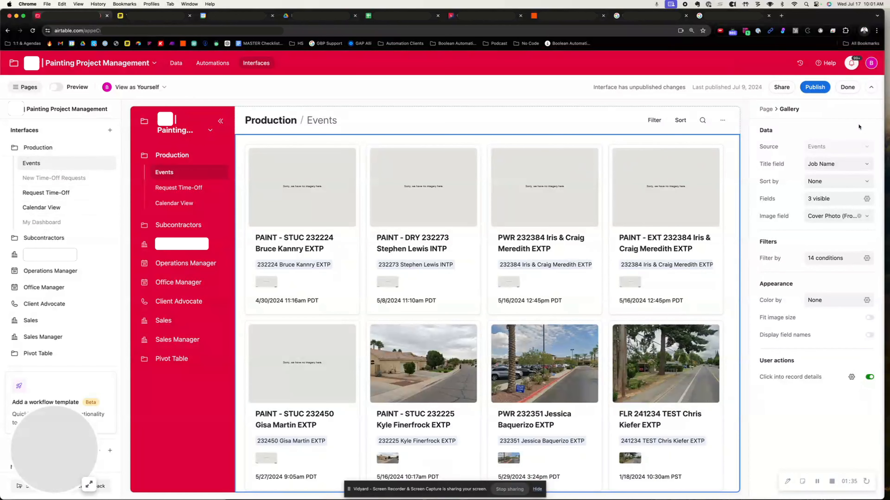
click(847, 88)
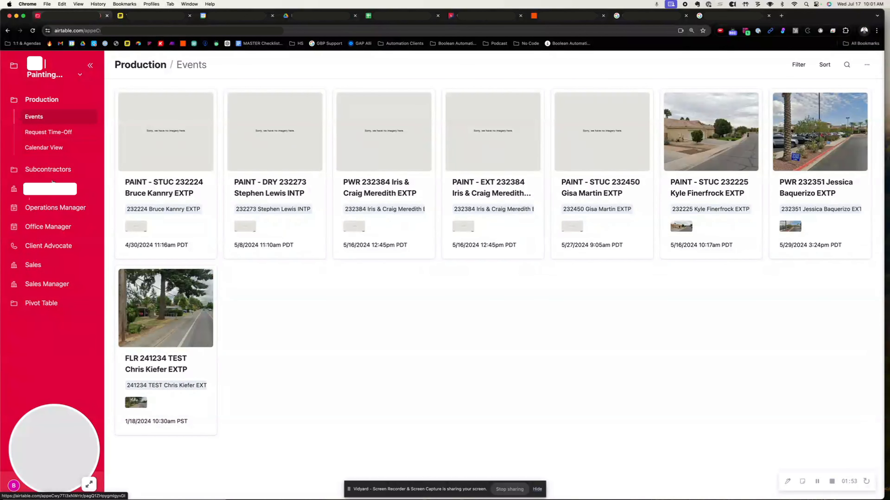
View the Job Leaders projects and the Subcontractors projects, and return to the Production Events page.
click(51, 189)
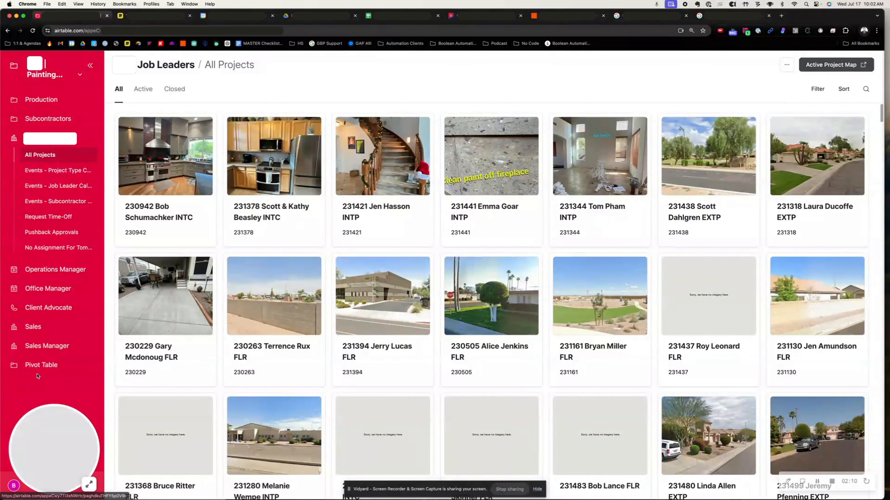
click(32, 119)
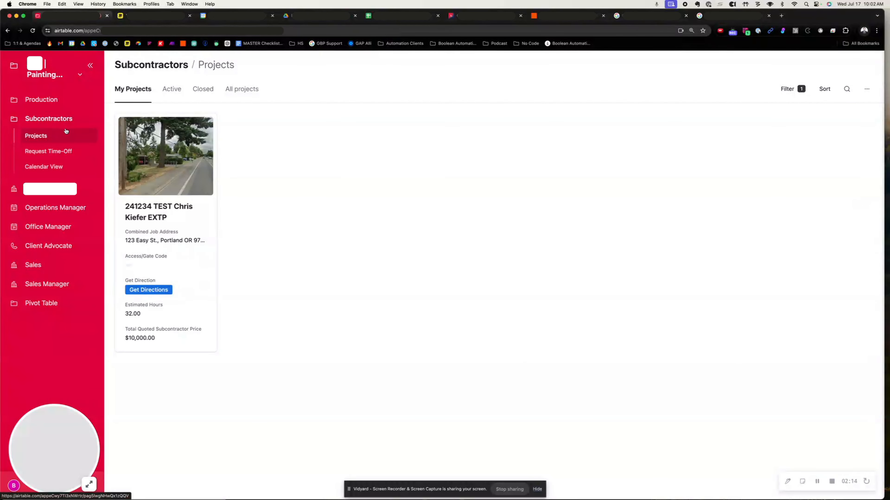
click(37, 99)
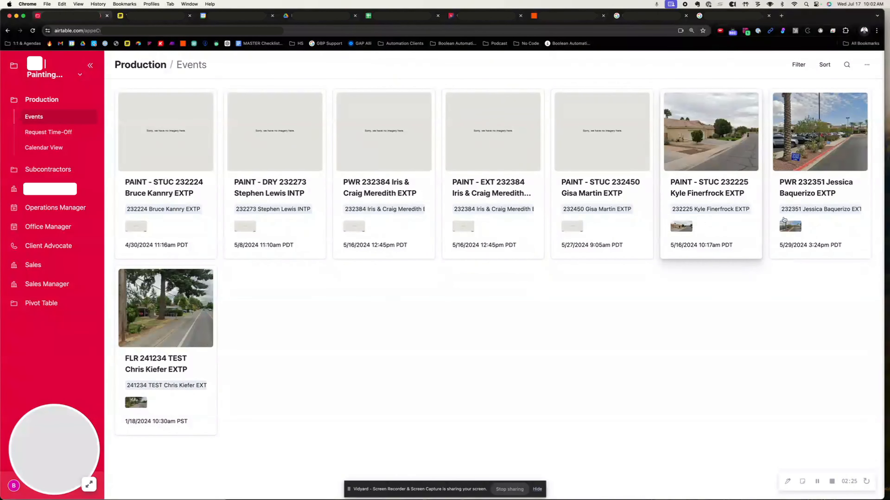
Preview the Production Events page from the editor as the first two collaborators listed after the own account, one after the other.
click(79, 75)
click(57, 98)
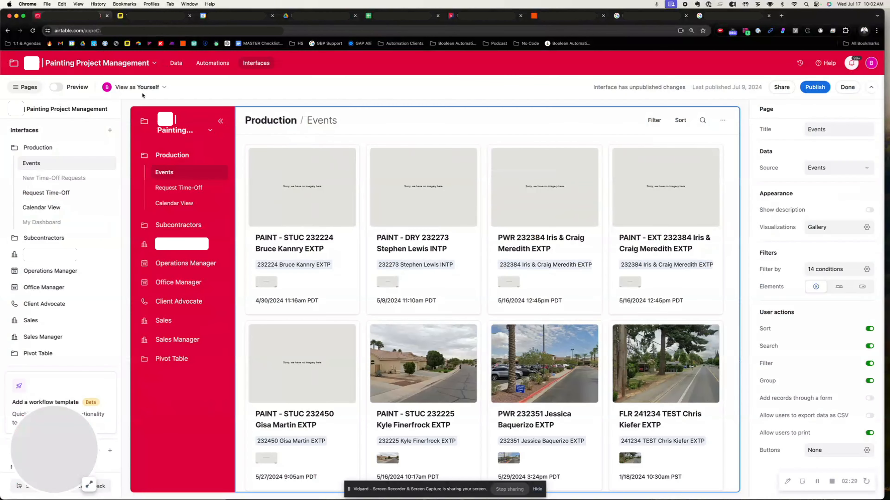
click(76, 90)
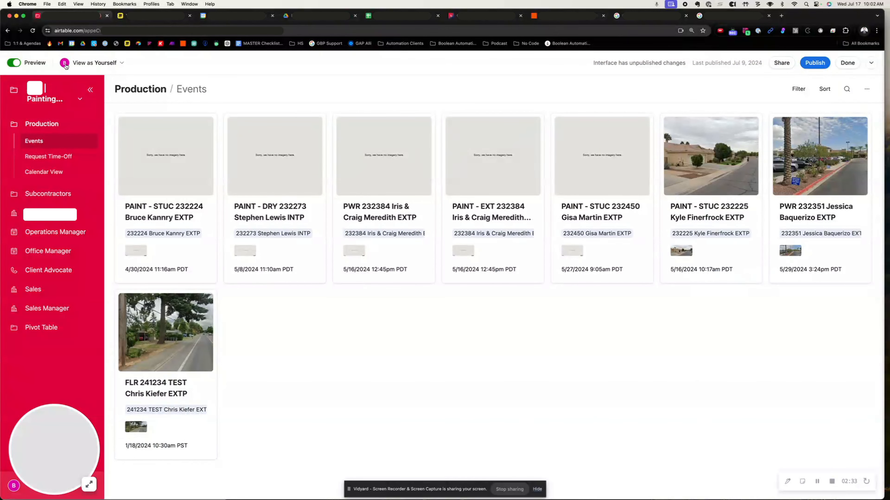
mouse_move(65, 66)
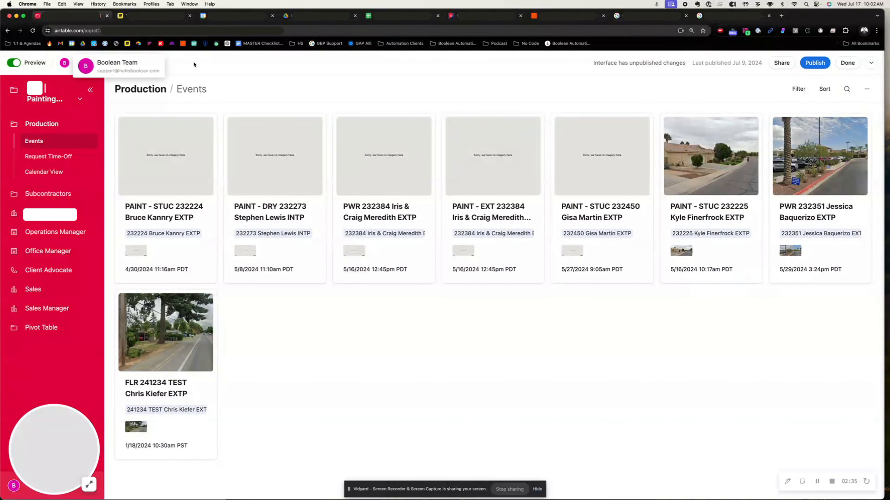
click(118, 63)
click(111, 110)
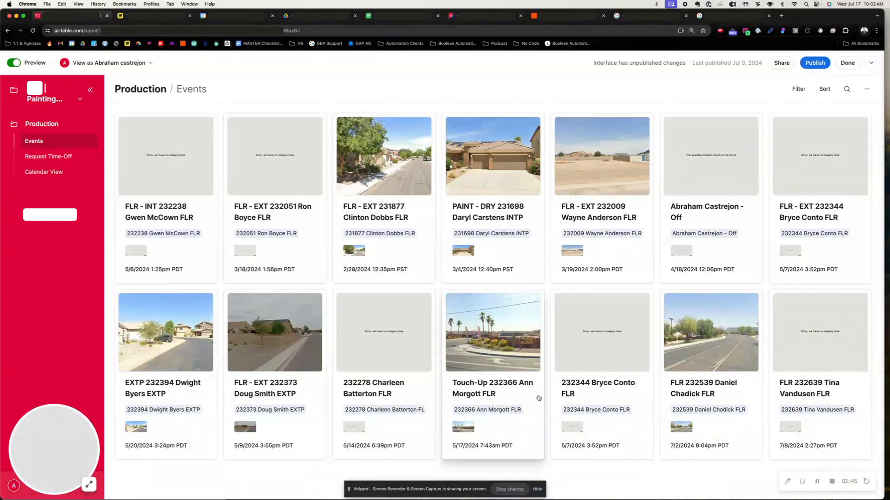
click(109, 64)
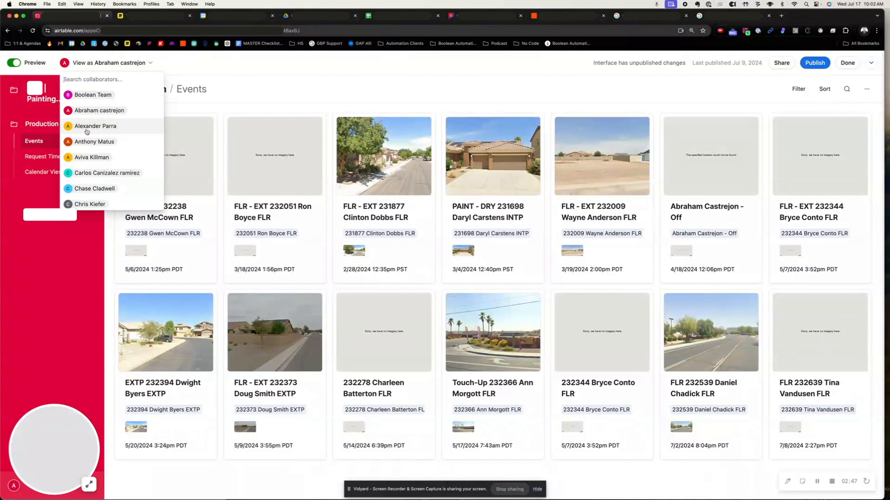
click(95, 126)
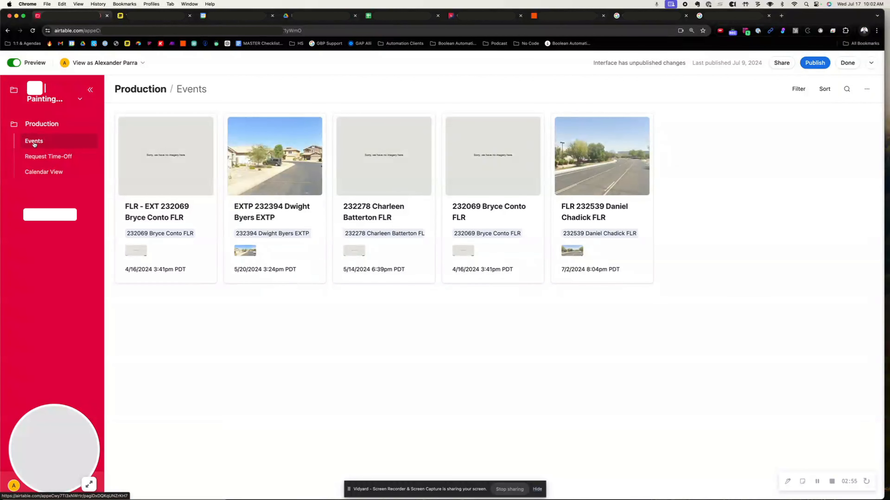
View the previewed collaborator's Request Time-Off page and the Calendar View displayed by month.
click(50, 158)
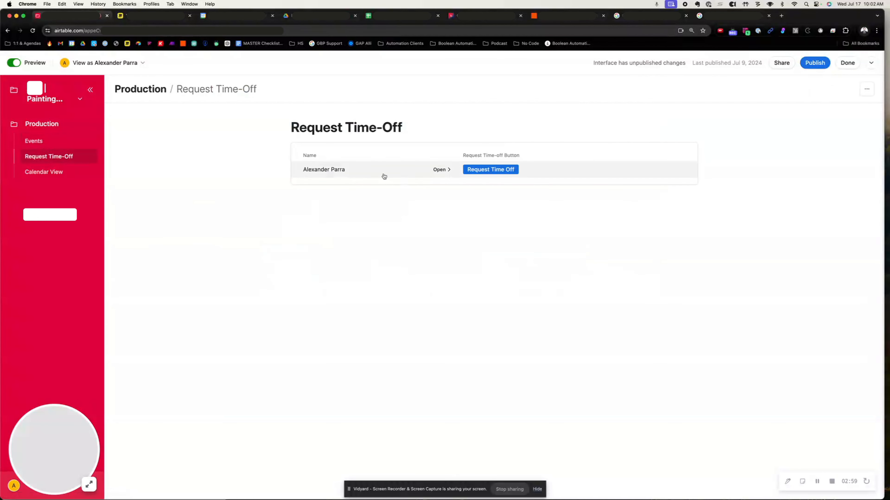
click(33, 172)
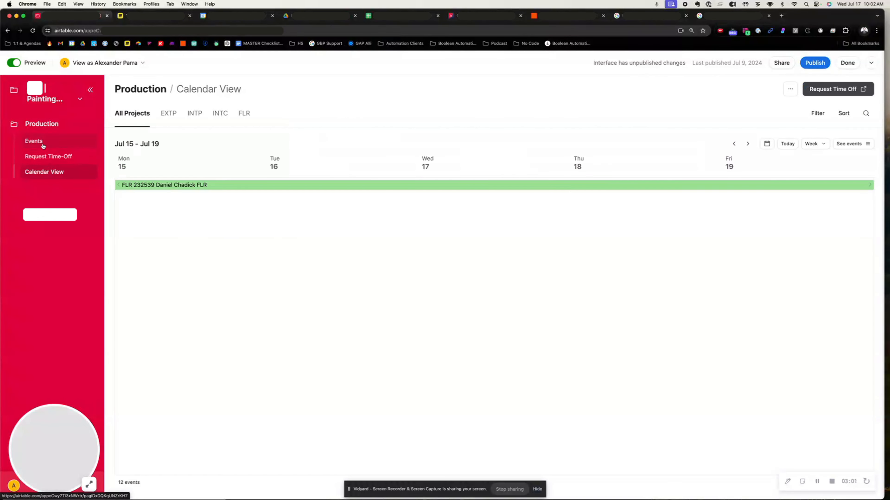
click(815, 142)
click(761, 224)
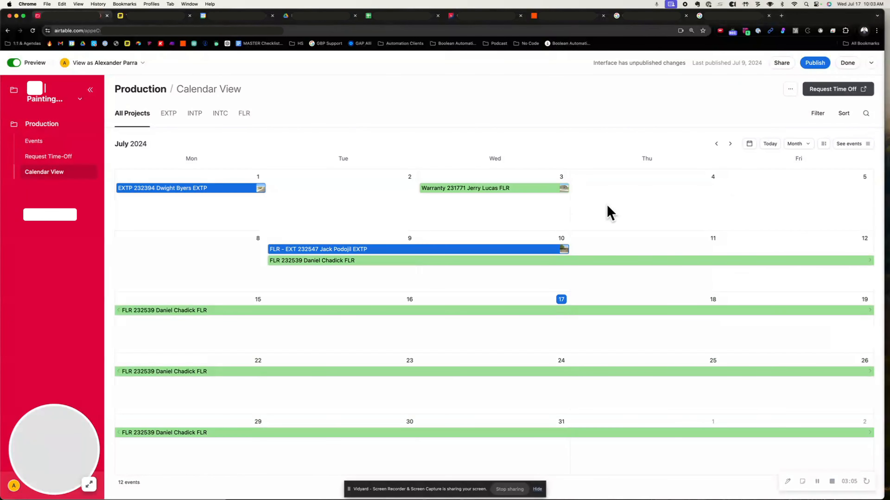
Look through the calendar for the EXTP, INTP, INTC and FLR project types and return to All Projects.
click(168, 115)
click(197, 116)
click(219, 117)
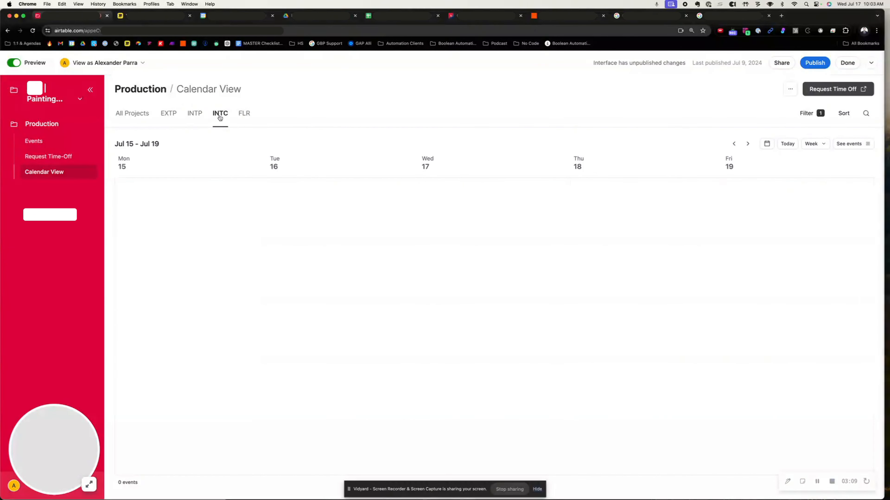
click(245, 117)
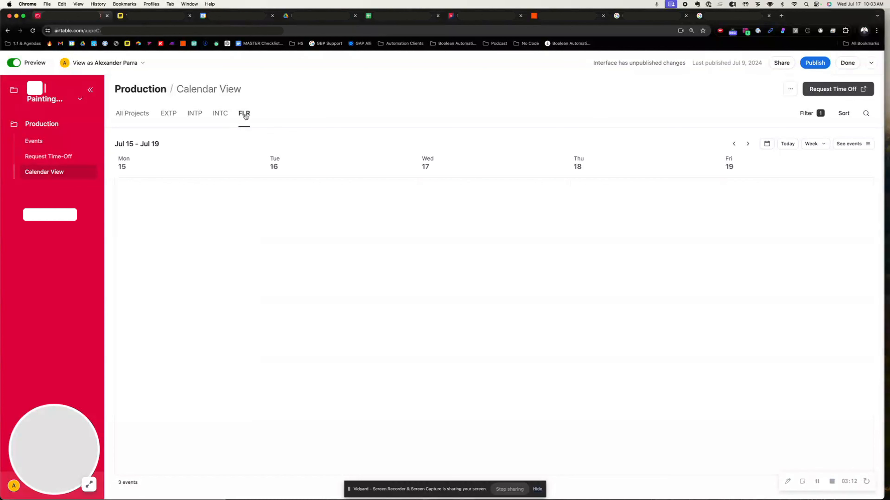
click(171, 117)
click(141, 118)
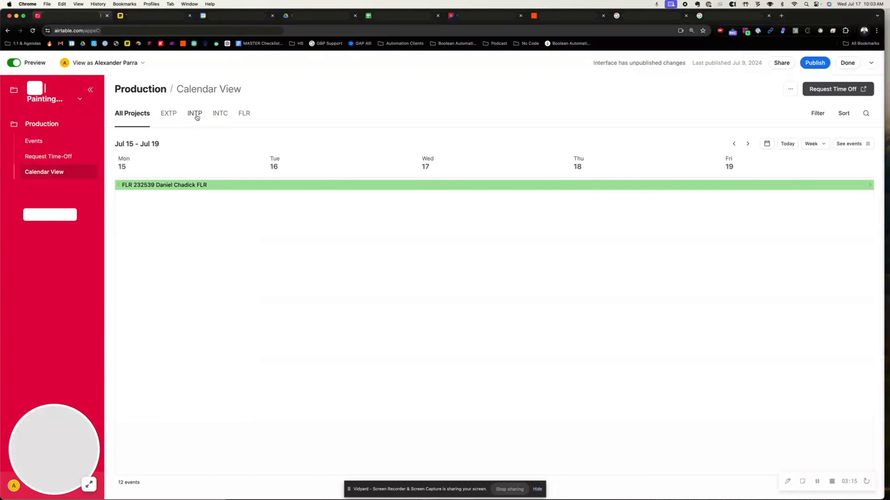
click(247, 115)
click(137, 114)
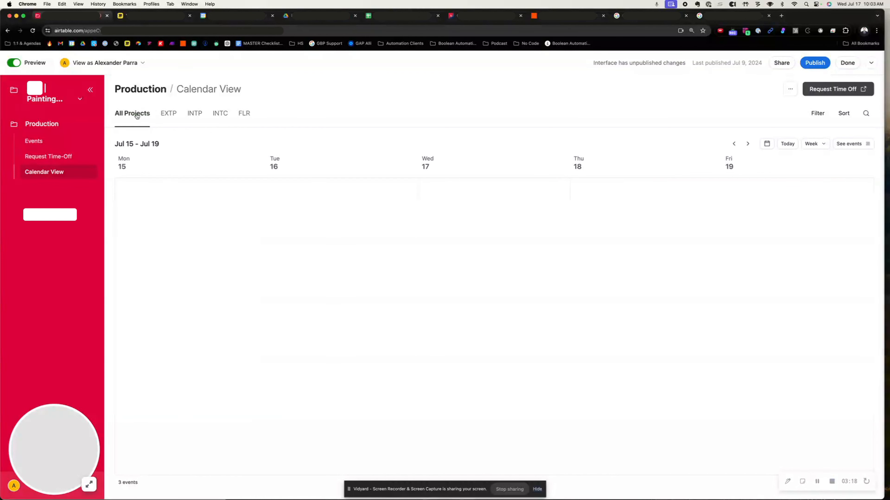
Set the preview back to the own account and narrow the browser window to expose the phone screen in QuickTime Player.
click(123, 65)
click(111, 93)
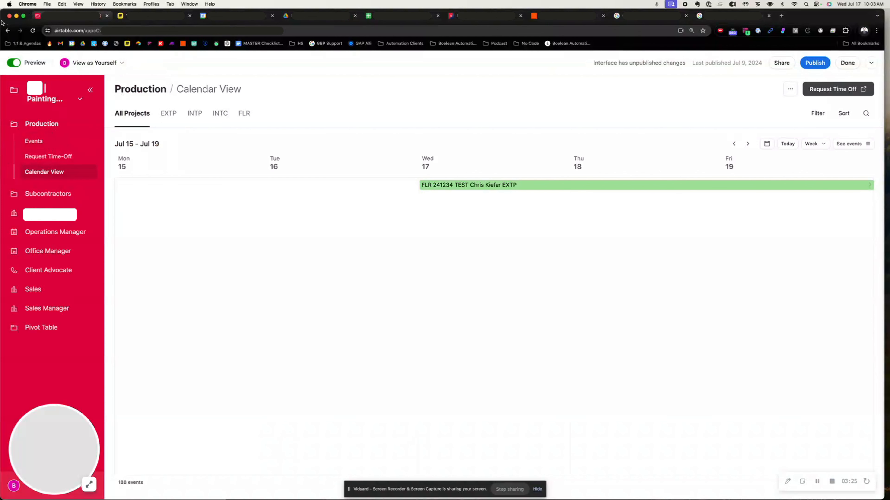
drag(3, 21, 130, 21)
drag(212, 24, 235, 25)
click(167, 197)
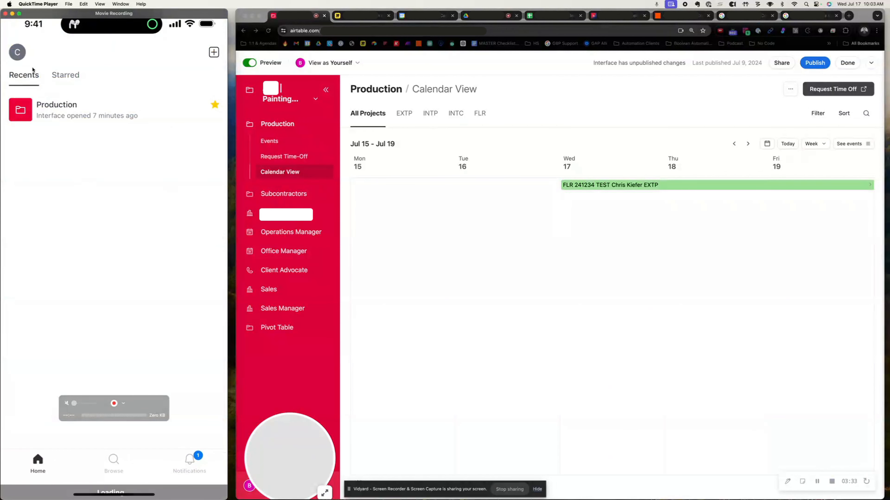
Check the signed-in account in the mobile app's settings, and open the recent Production interface.
click(18, 53)
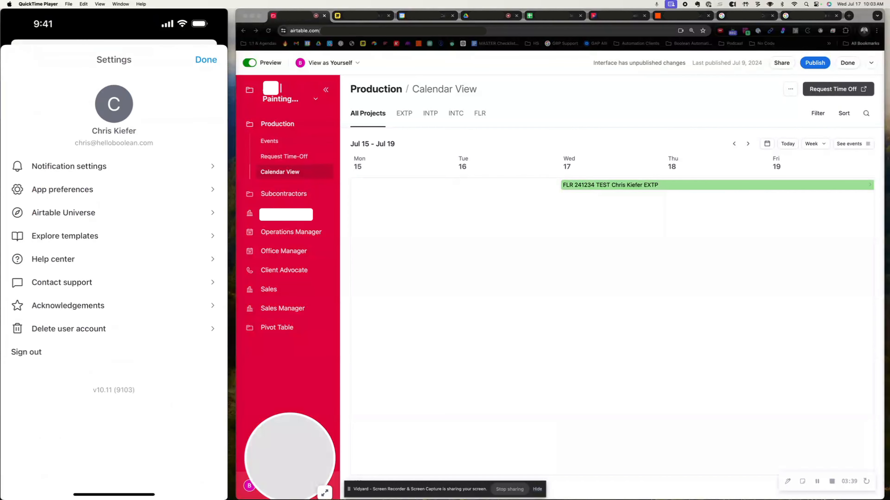
click(206, 60)
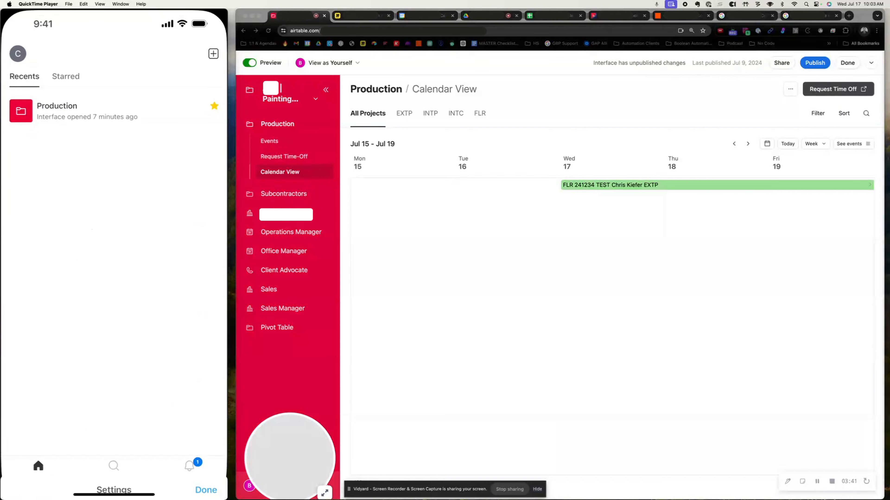
click(57, 111)
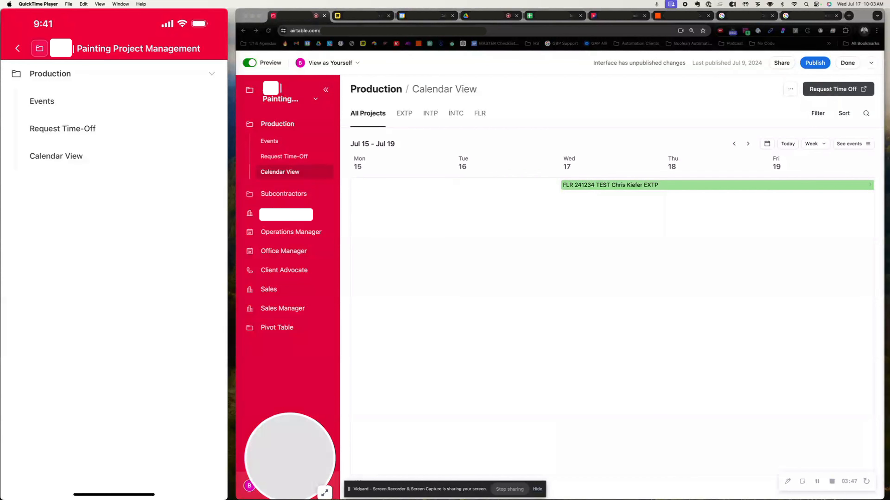
Browse the Events page in the mobile app, open the FLR test event, and review its details down to Project Shortcuts.
click(41, 101)
scroll(114, 260, down, 10)
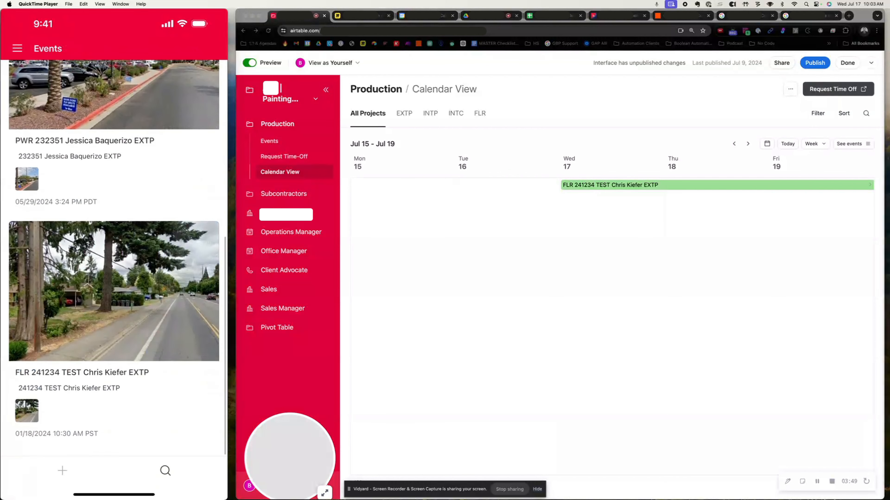
scroll(113, 259, up, 5)
scroll(113, 260, up, 3)
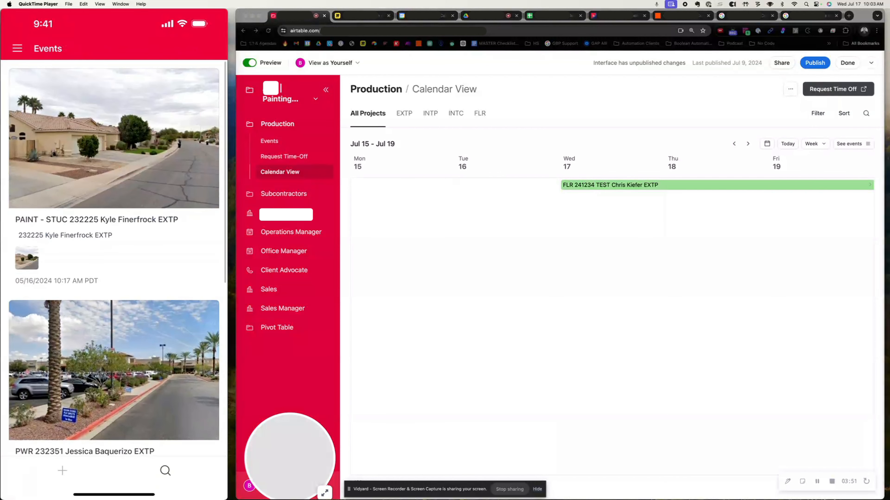
scroll(114, 259, down, 9)
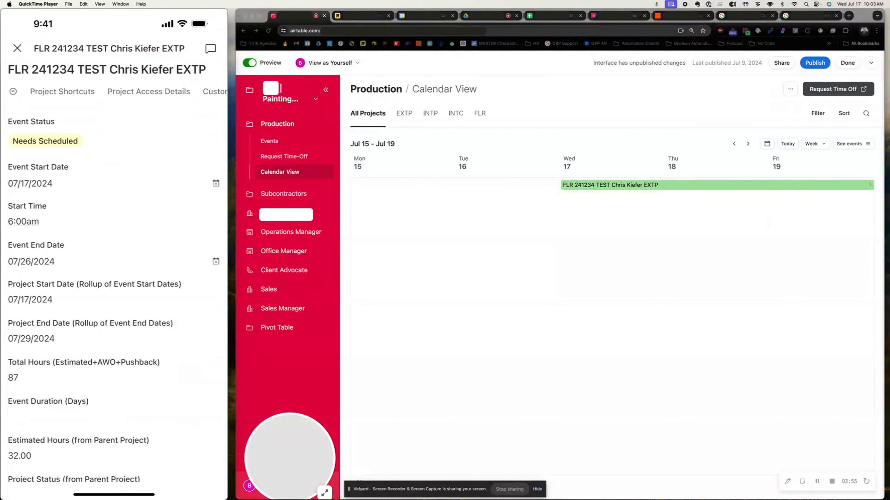
scroll(113, 259, down, 11)
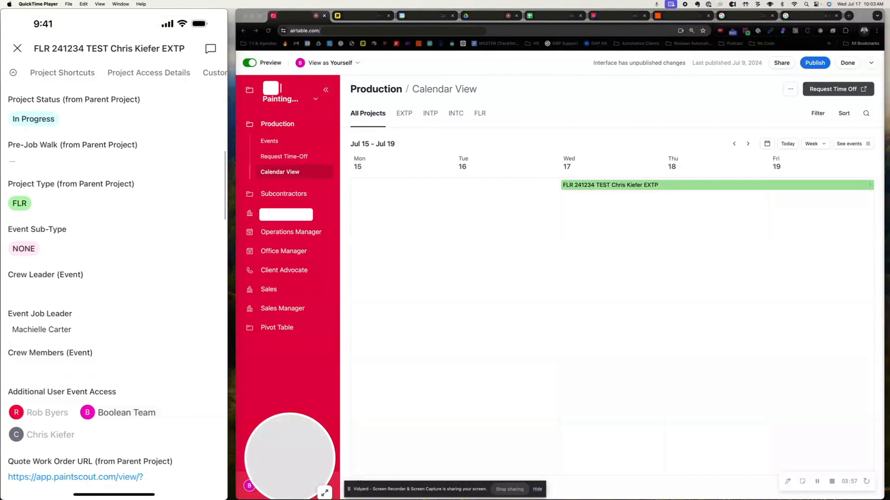
scroll(114, 259, down, 10)
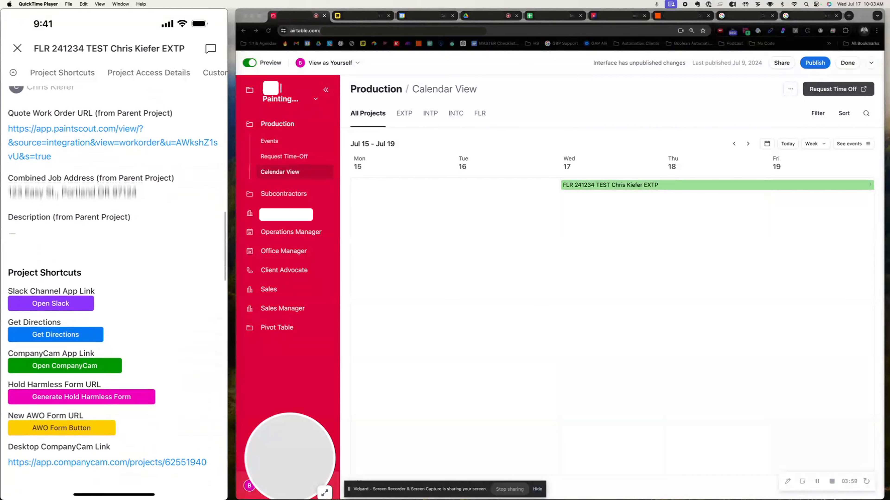
Open the event's Quote Work Order URL on the phone, look through the work order, and return to the Airtable event.
scroll(114, 259, up, 2)
click(112, 197)
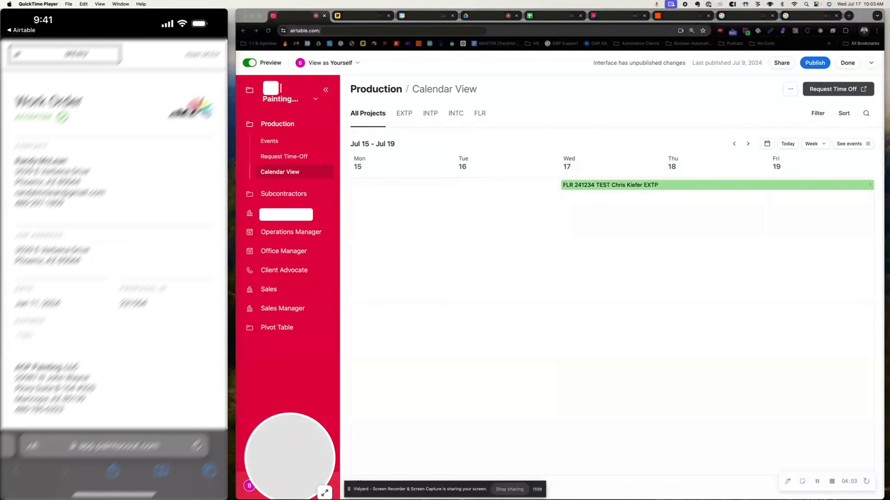
scroll(114, 260, down, 10)
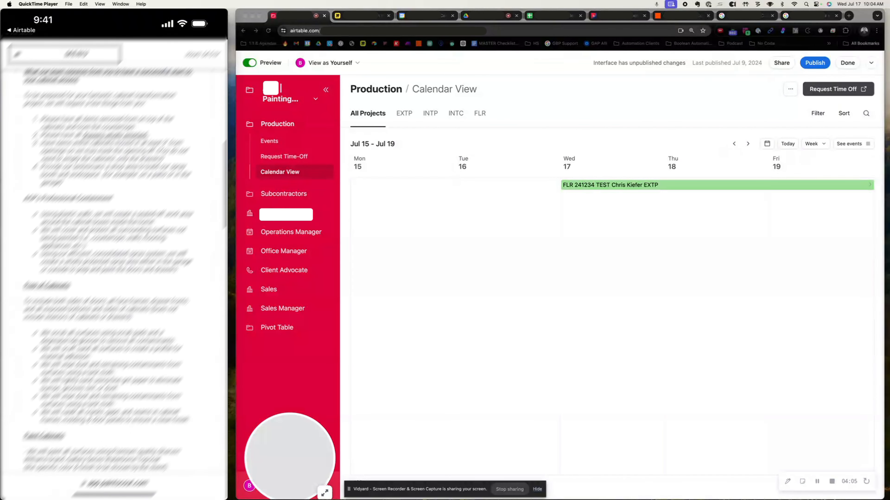
drag(114, 494, 114, 336)
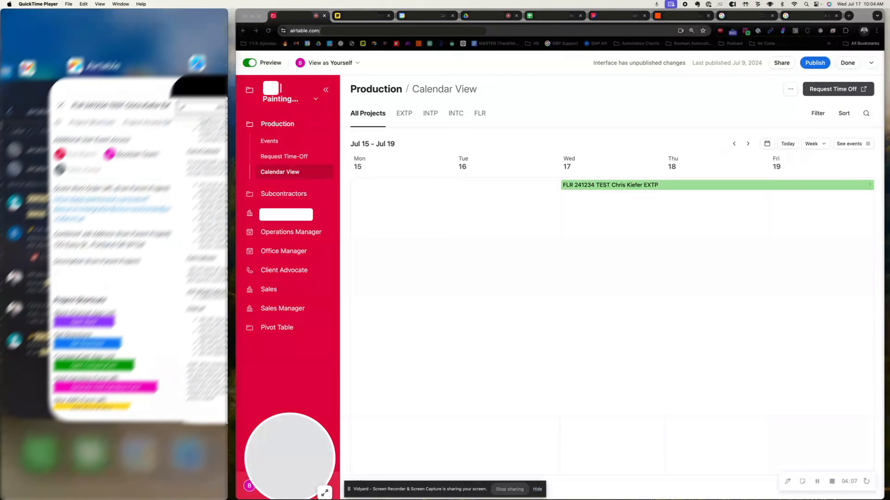
click(115, 253)
scroll(113, 259, down, 3)
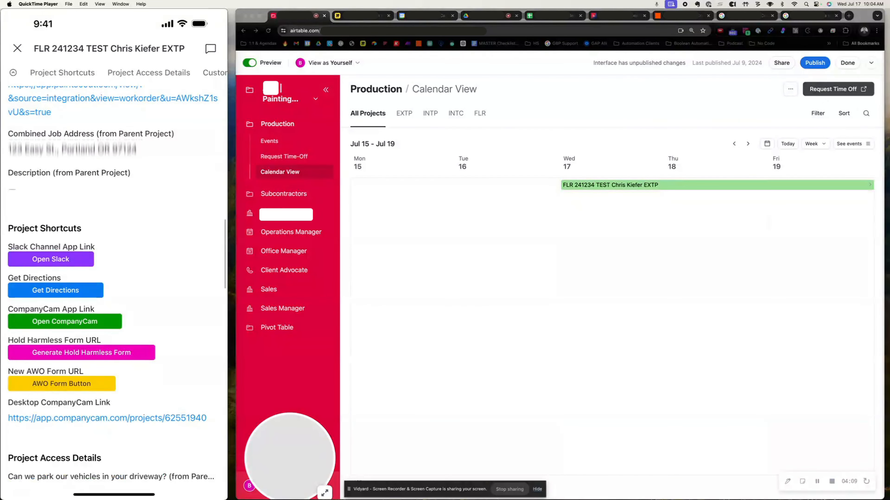
Try the event's Get Directions and Open CompanyCam shortcuts, returning to the Airtable event after each one.
click(55, 290)
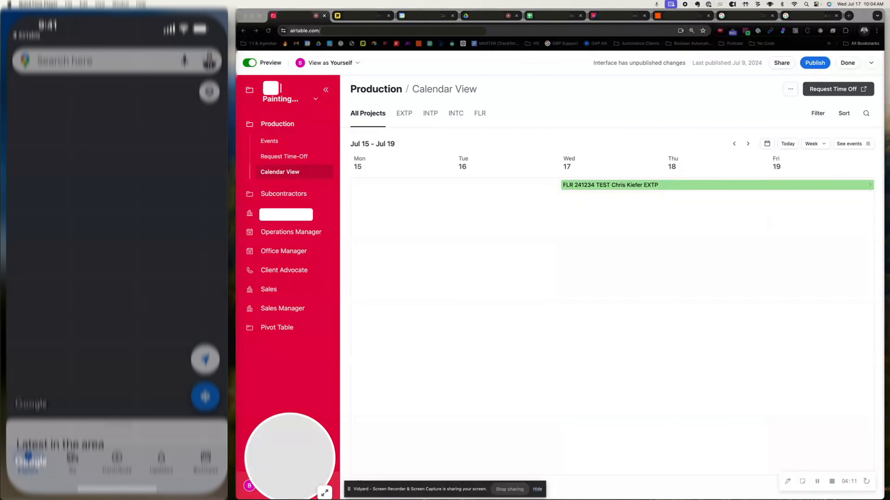
drag(116, 489, 140, 337)
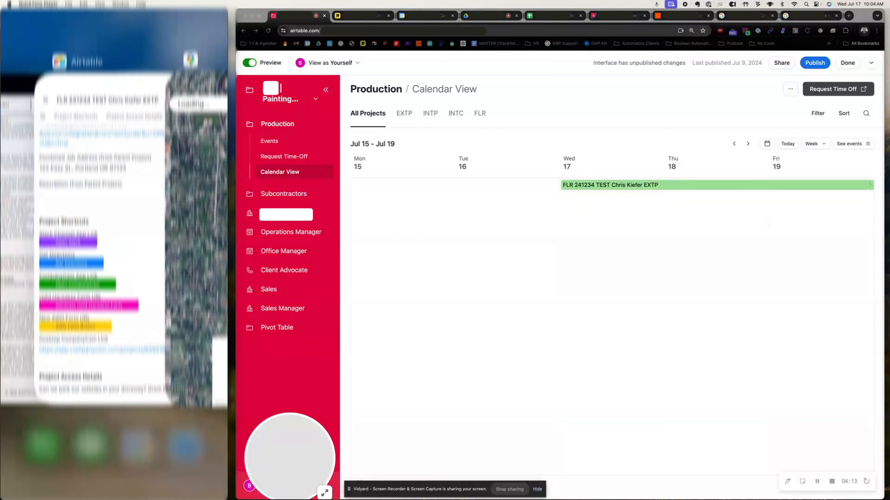
click(102, 245)
click(68, 320)
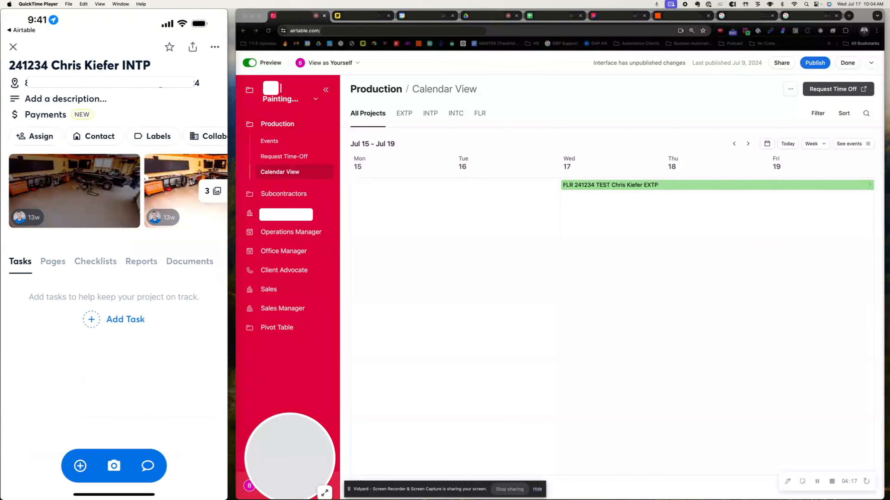
drag(114, 493, 147, 337)
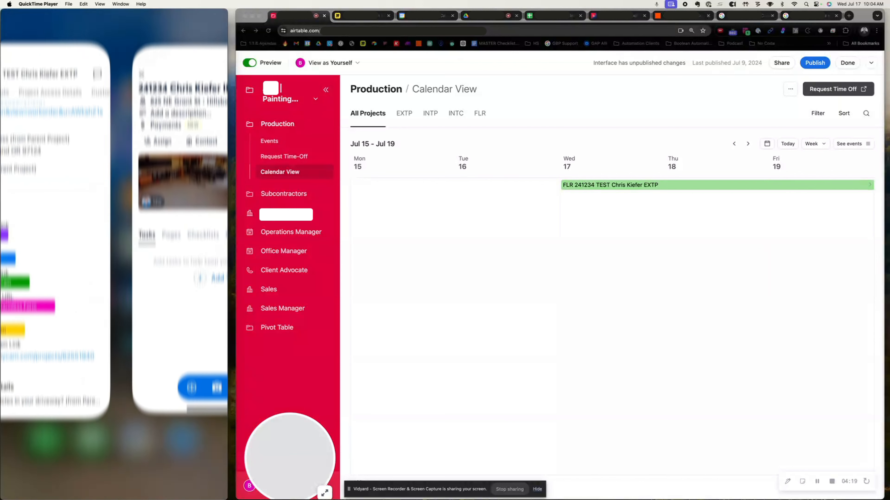
click(105, 245)
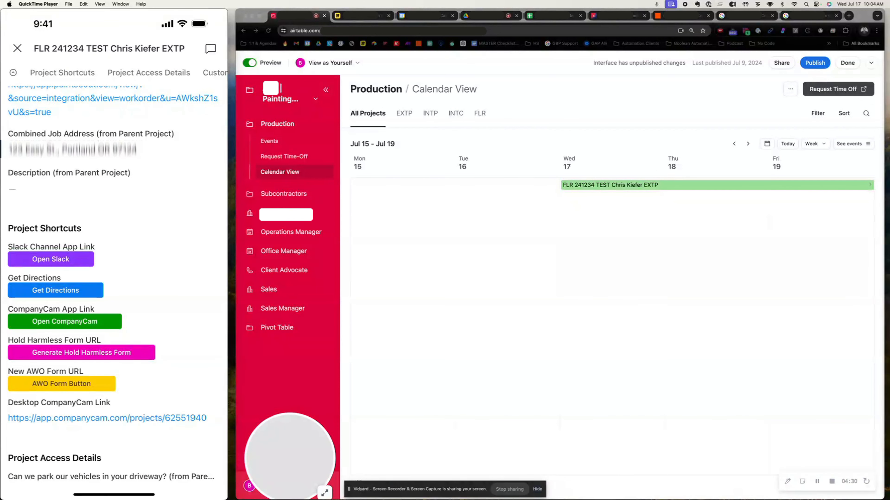
Look through the mobile event's scheduling fields, Project Access Details, Customer Details and Related Project Events.
scroll(113, 281, up, 15)
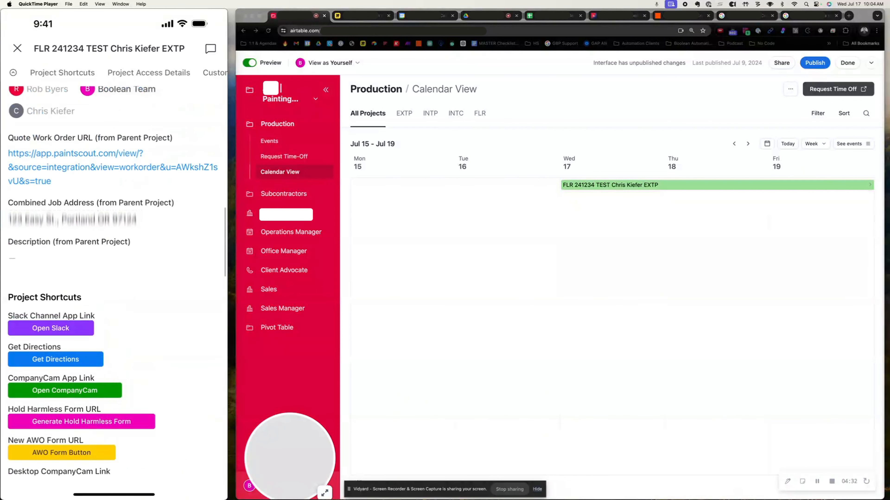
scroll(114, 281, up, 5)
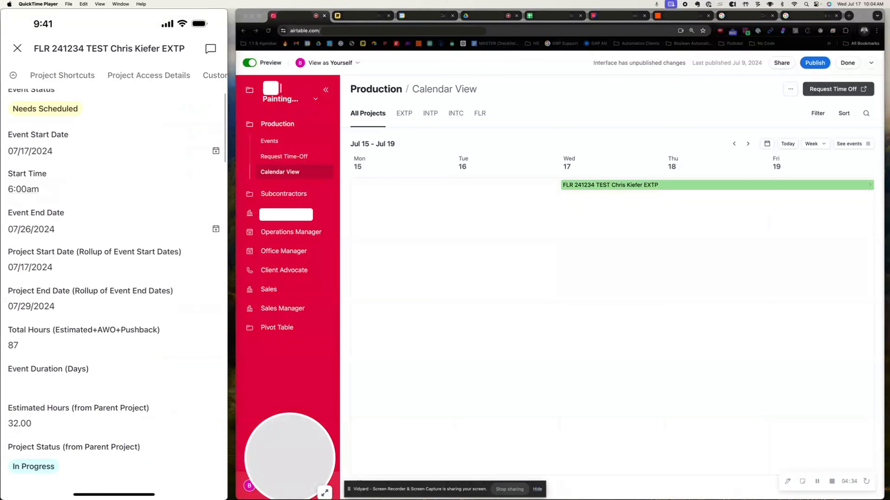
scroll(114, 280, down, 15)
scroll(113, 280, down, 20)
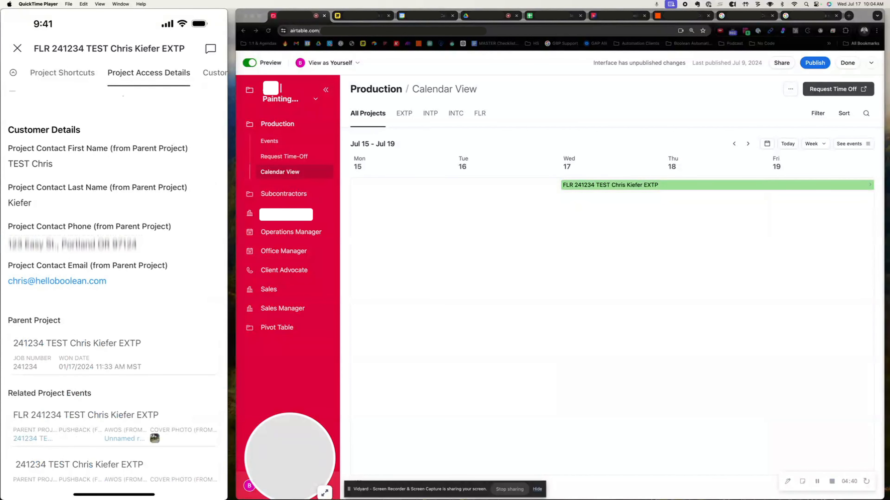
scroll(114, 281, up, 14)
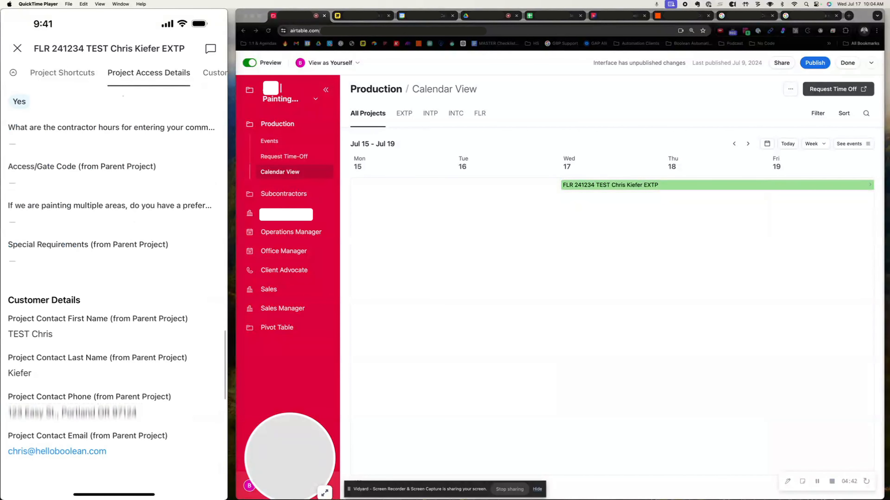
scroll(114, 280, down, 2)
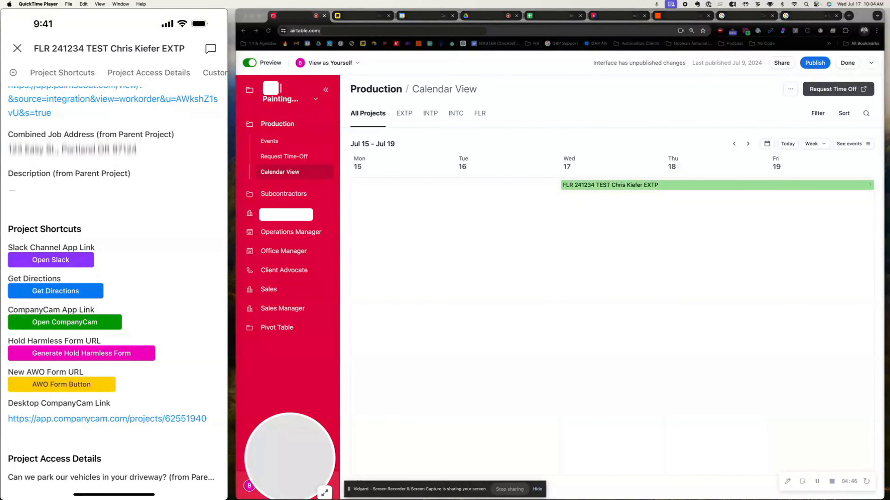
Open the New Job Leader AWO form from the event's shortcuts and enter Bathroom as the AWO Title.
click(62, 385)
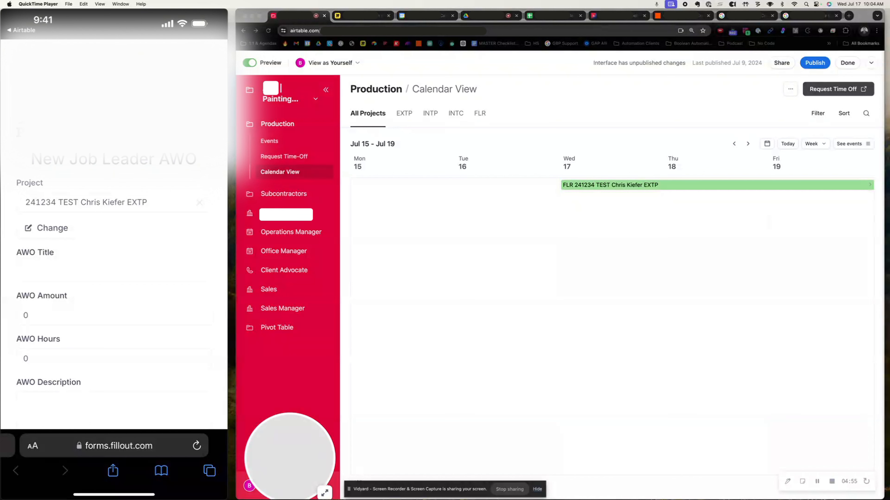
scroll(114, 235, down, 1)
click(113, 231)
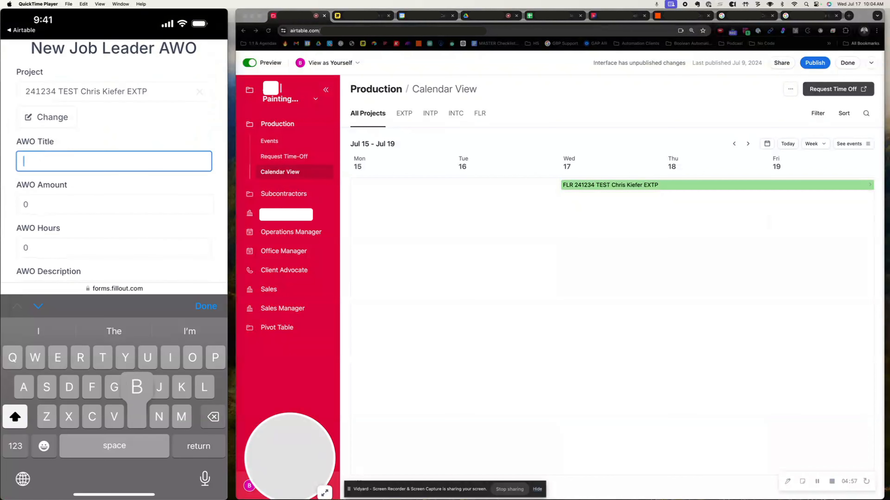
text(Bathroom)
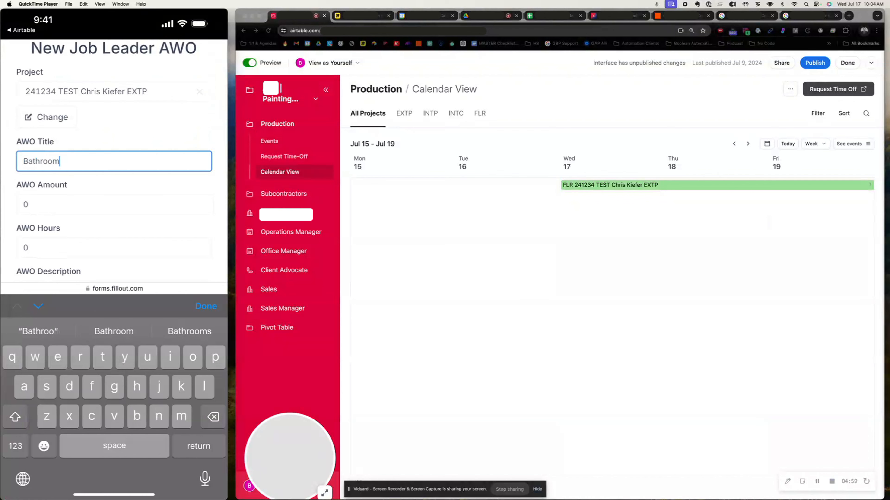
Set the AWO Amount to 1000 and the AWO Hours to 10 in the form.
click(114, 205)
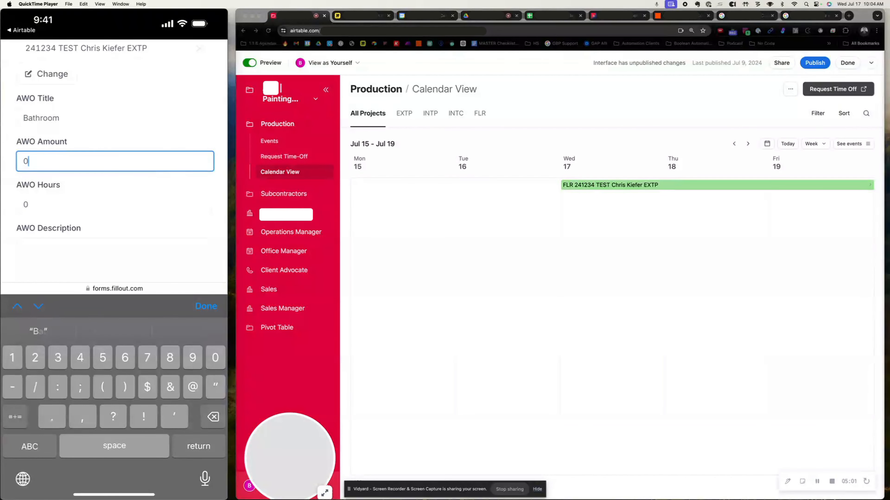
text(10)
click(114, 205)
text(1000)
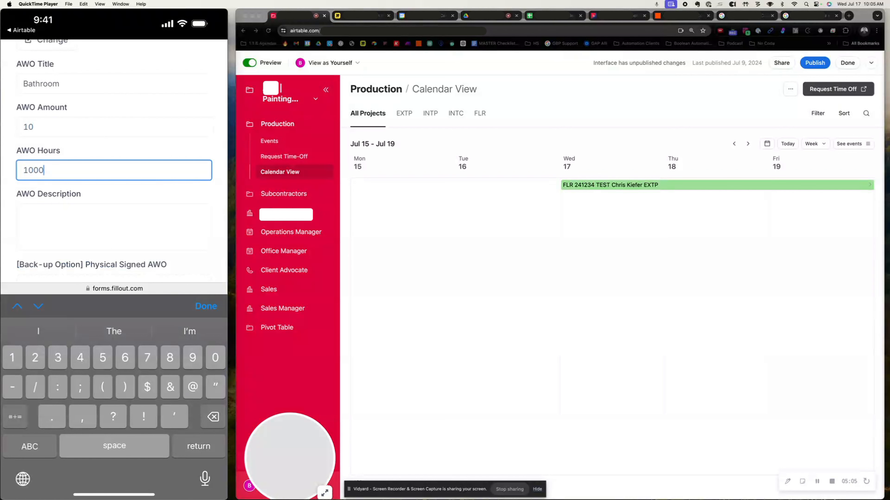
click(114, 127)
text(00)
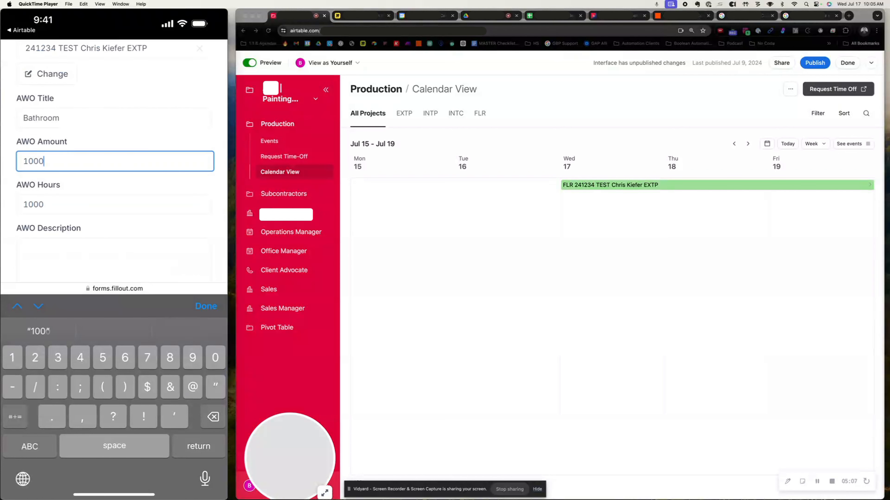
click(114, 205)
key(BackSpace)
key(BackSpace)
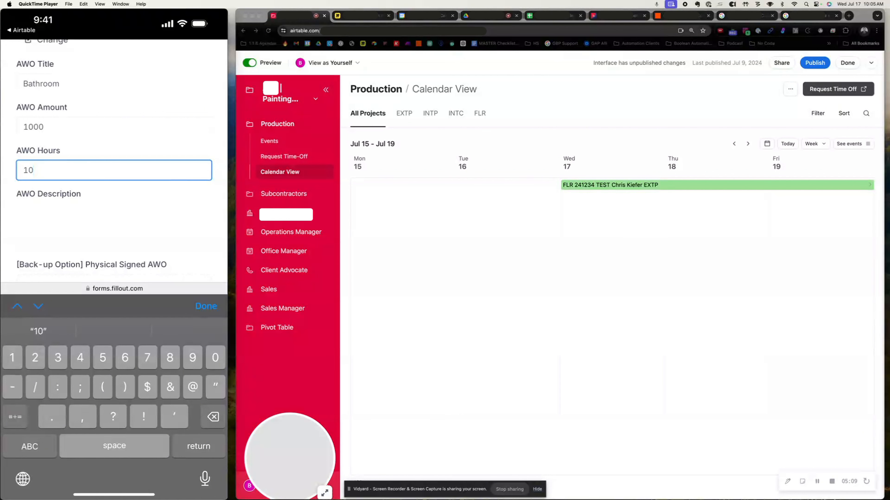
Enter "Paint interior walls of bathroom" as the AWO Description and submit the form.
click(114, 227)
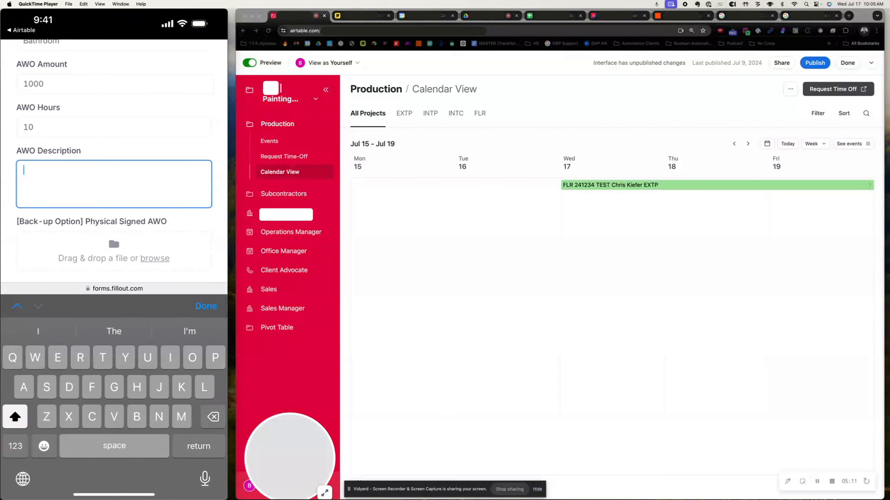
text(Paint int)
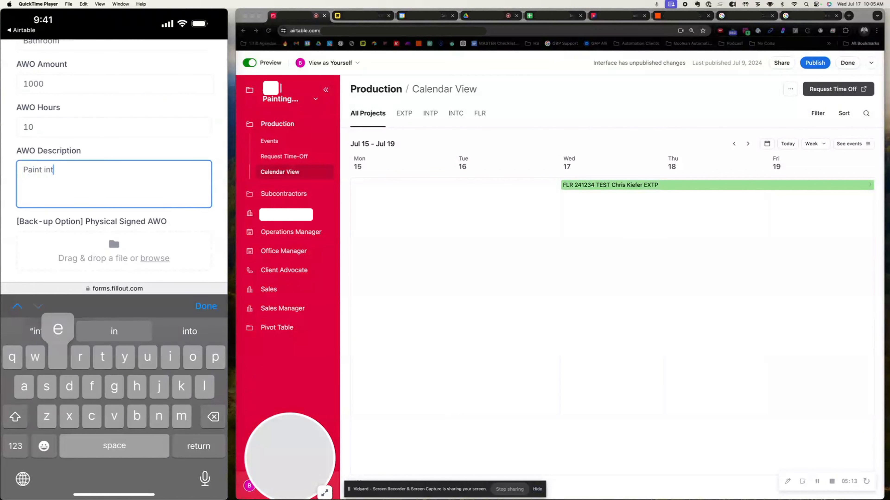
text(erior wall)
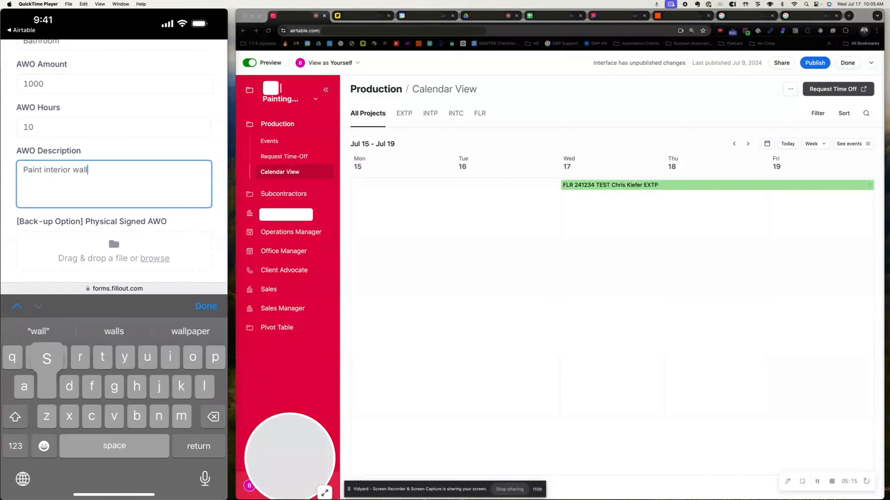
text(s of bathroom)
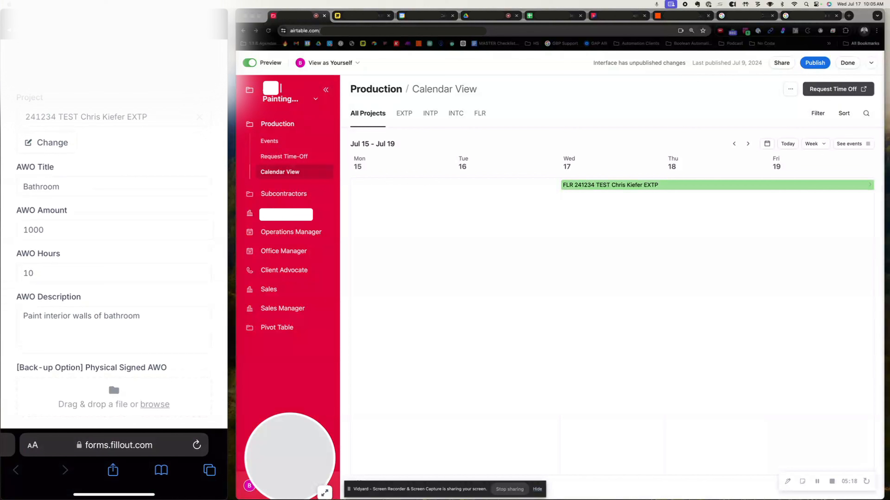
scroll(114, 246, down, 2)
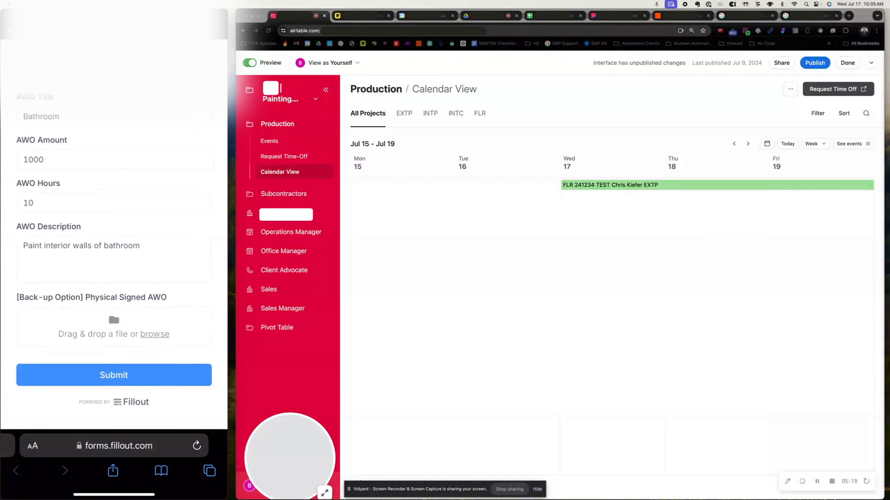
click(114, 377)
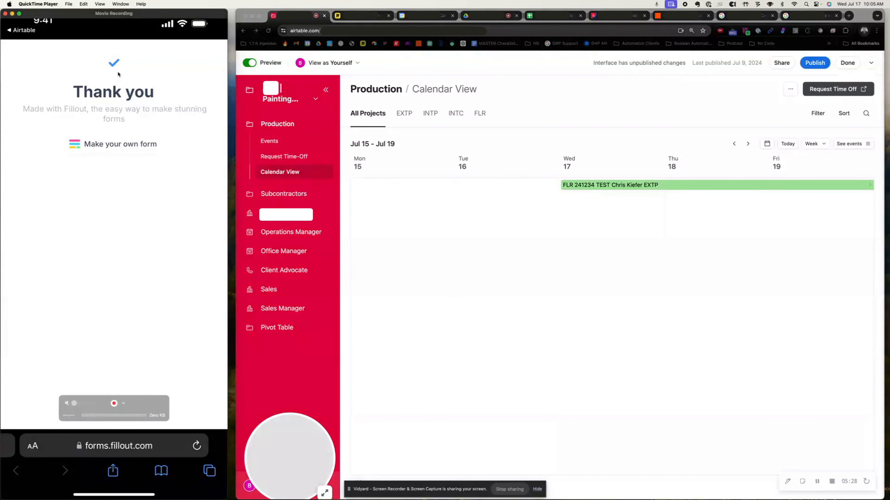
Return to the desktop browser, finish editing the interface, and open the data behind Painting Project Management.
click(877, 69)
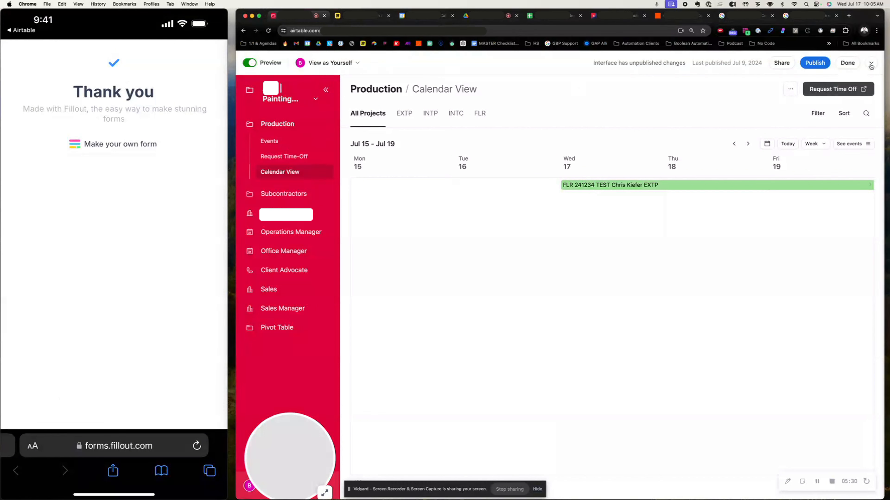
click(850, 63)
click(317, 75)
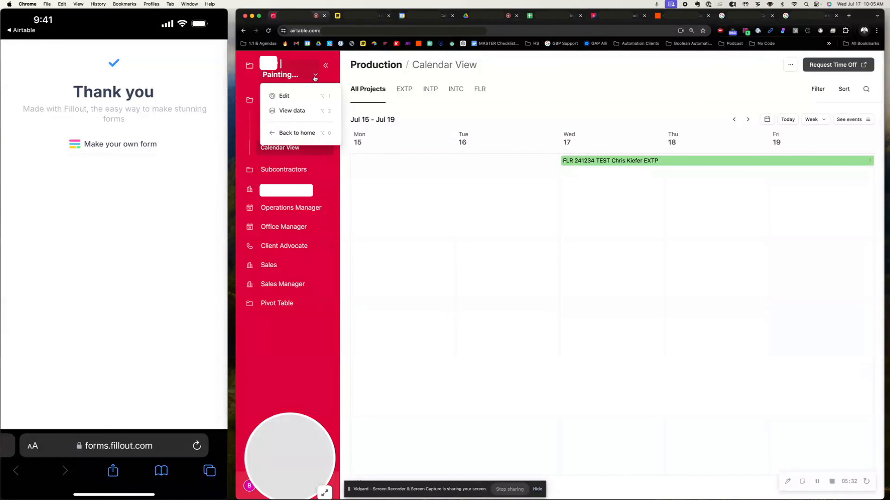
click(298, 111)
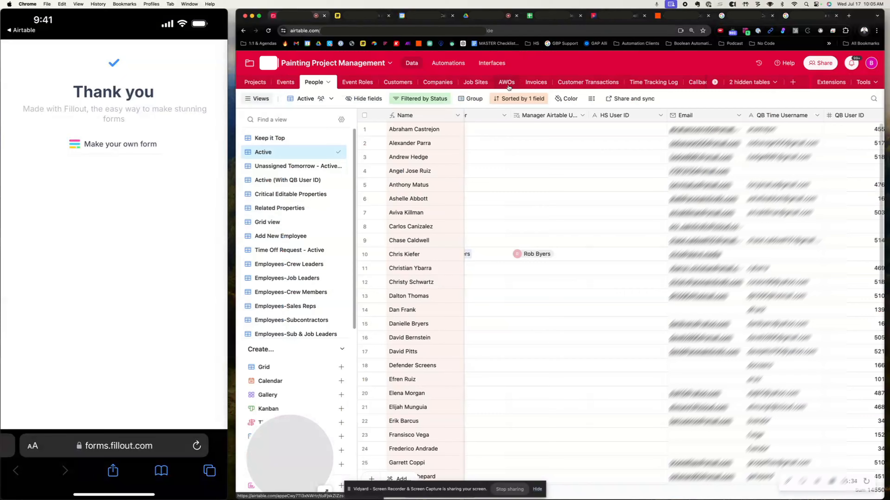
Open the AWOs table, look through the most recent records and remove the grouping by Project.
click(512, 84)
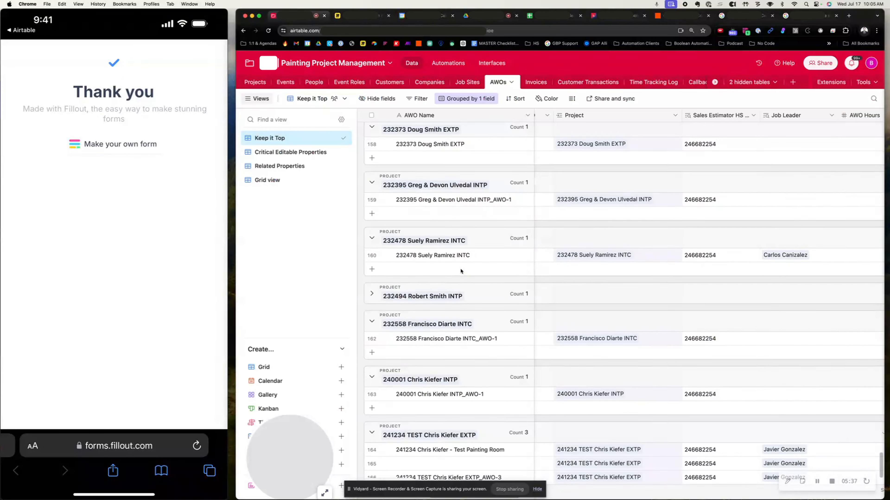
scroll(461, 271, down, 3)
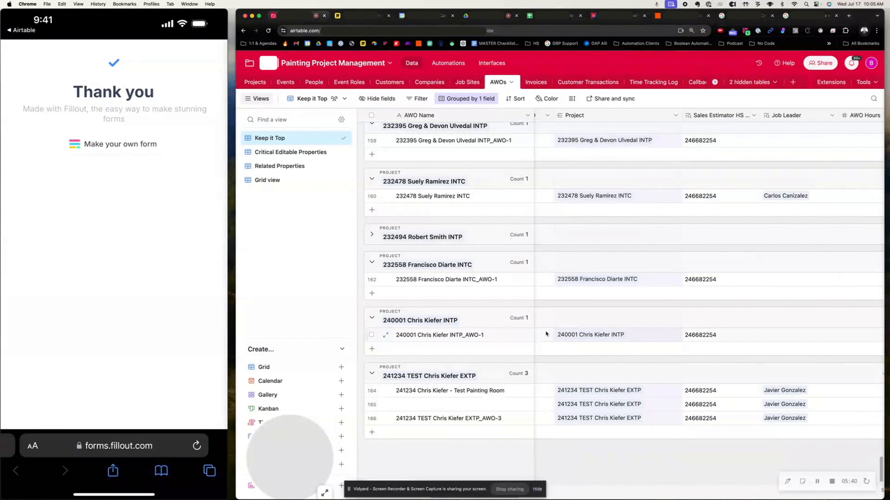
scroll(546, 334, right, 10)
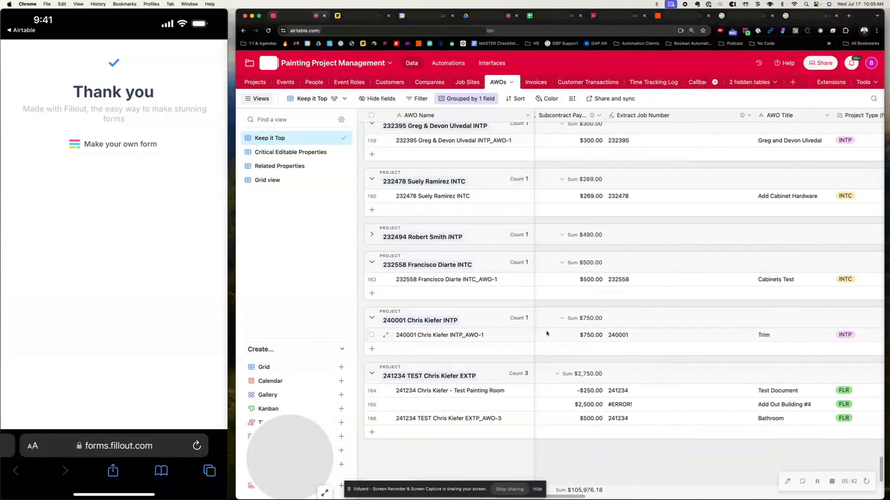
scroll(504, 363, up, 1)
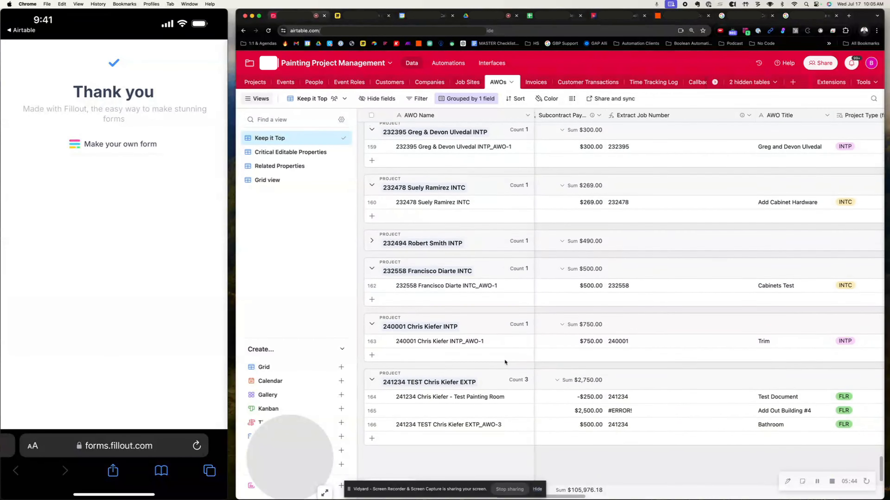
scroll(506, 361, up, 3)
click(467, 98)
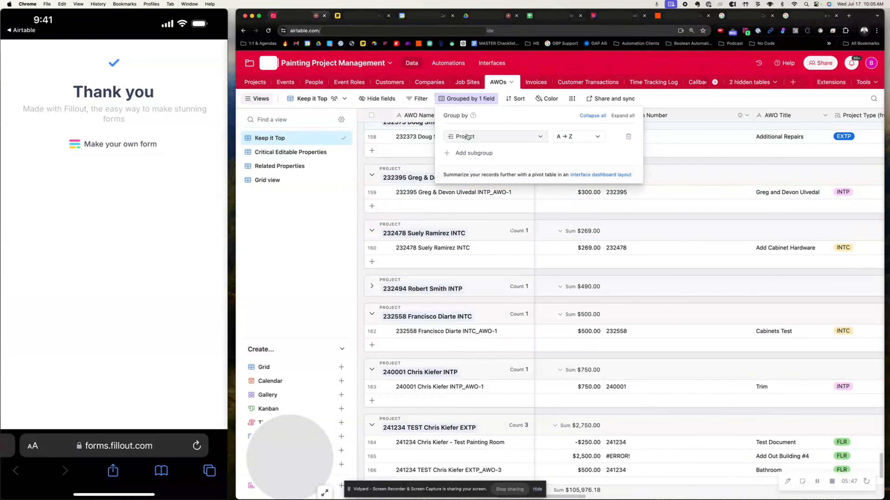
click(629, 137)
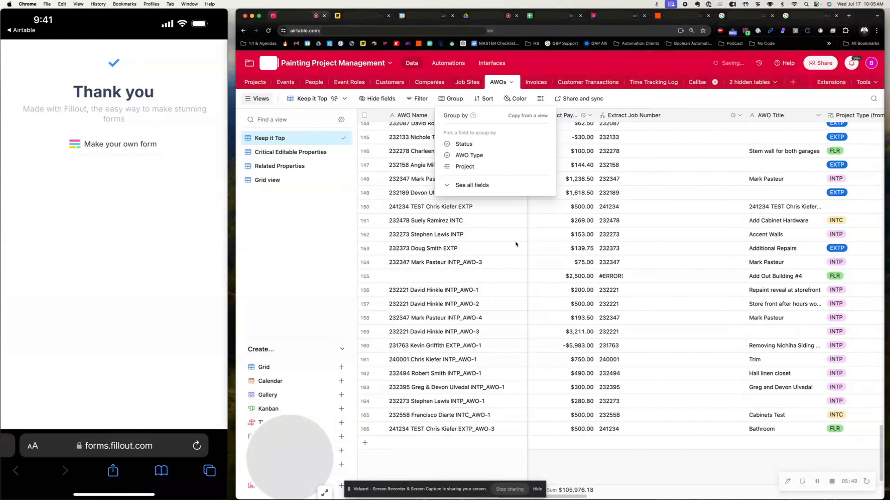
key(Escape)
Check the AWO Amount and AWO Description of the newly submitted Bathroom AWO in the last record.
click(506, 434)
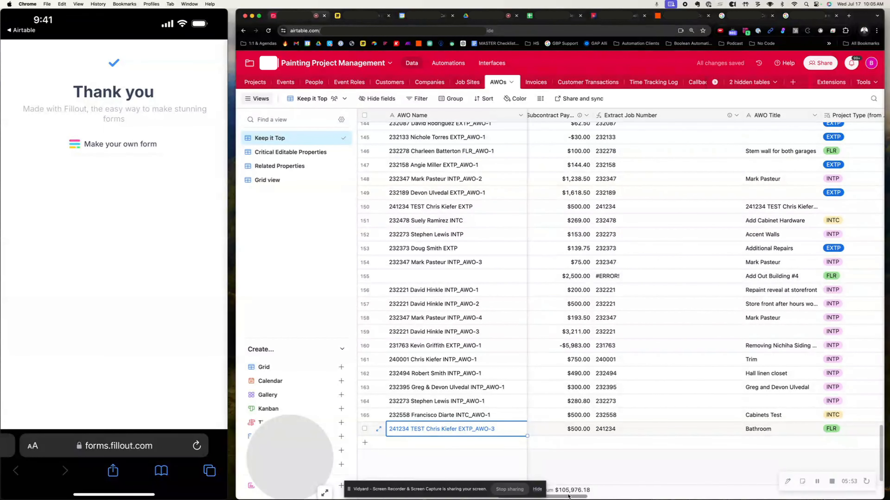
drag(575, 497, 858, 495)
click(835, 435)
click(730, 432)
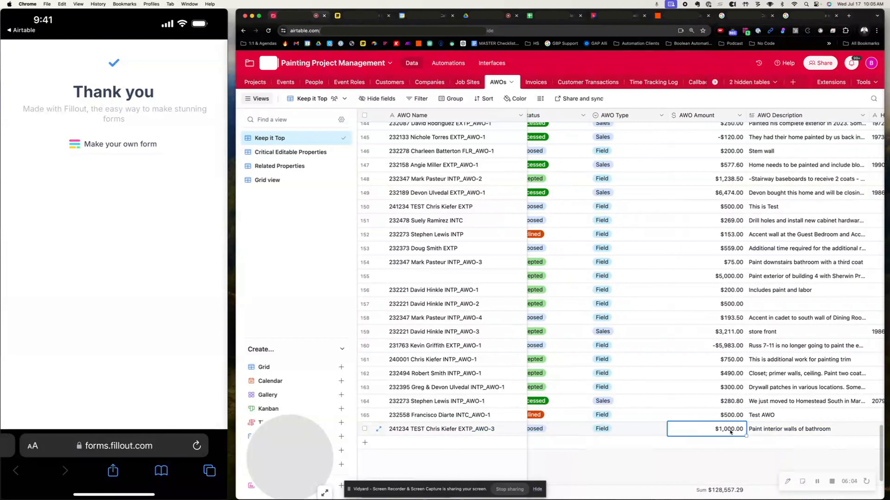
click(538, 490)
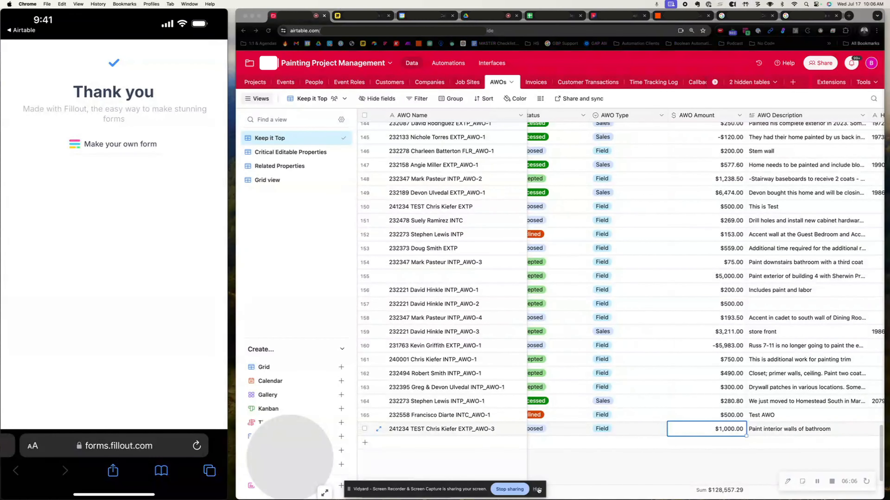
Check the Status field of the new Bathroom AWO record.
scroll(649, 432, right, 5)
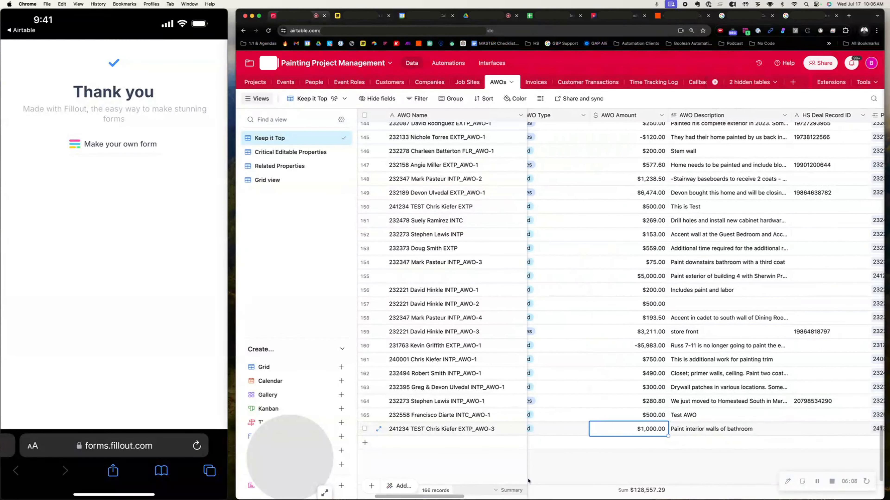
drag(460, 497, 444, 497)
click(570, 433)
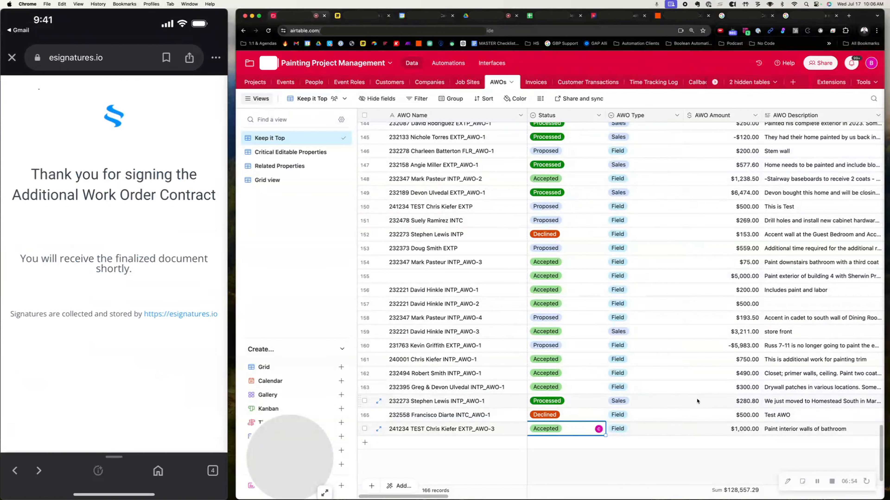
click(568, 430)
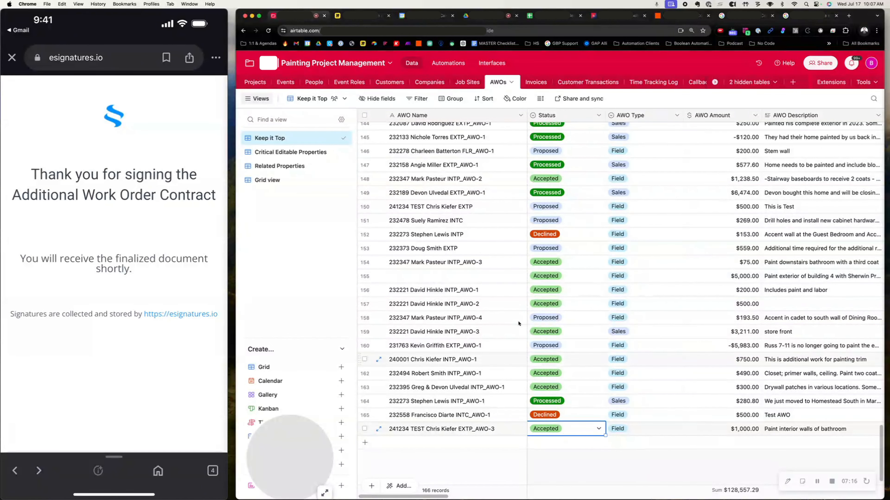
Open the Finance view of the Projects table and filter it to job names containing the test customer's surname.
click(254, 83)
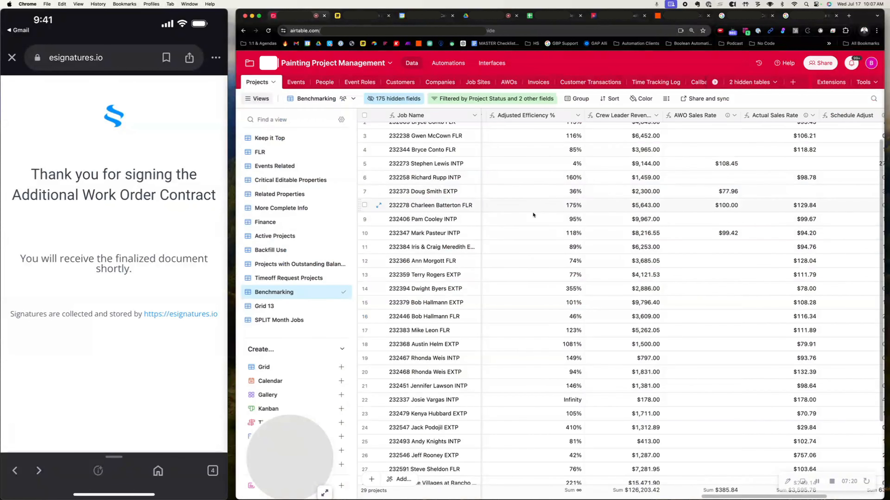
click(277, 139)
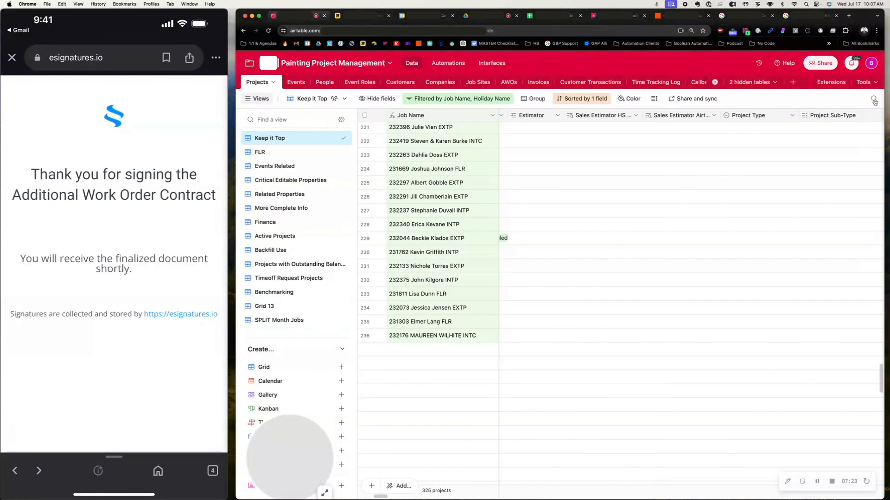
click(258, 223)
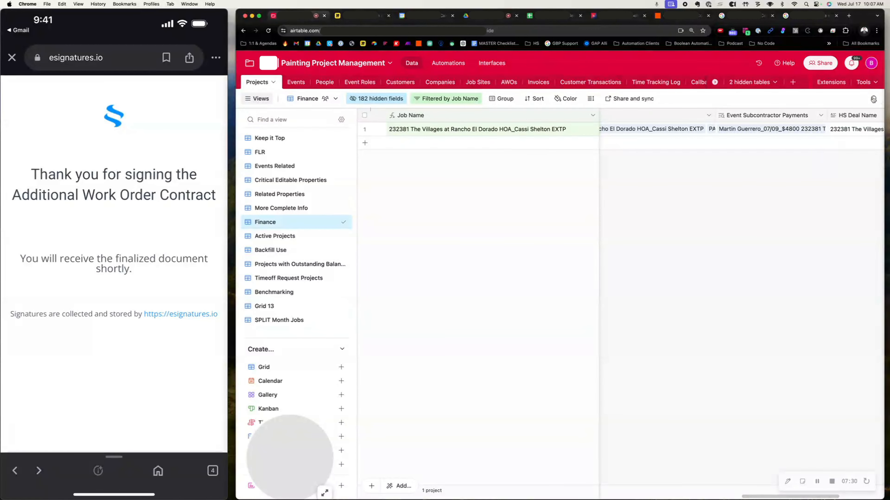
click(466, 99)
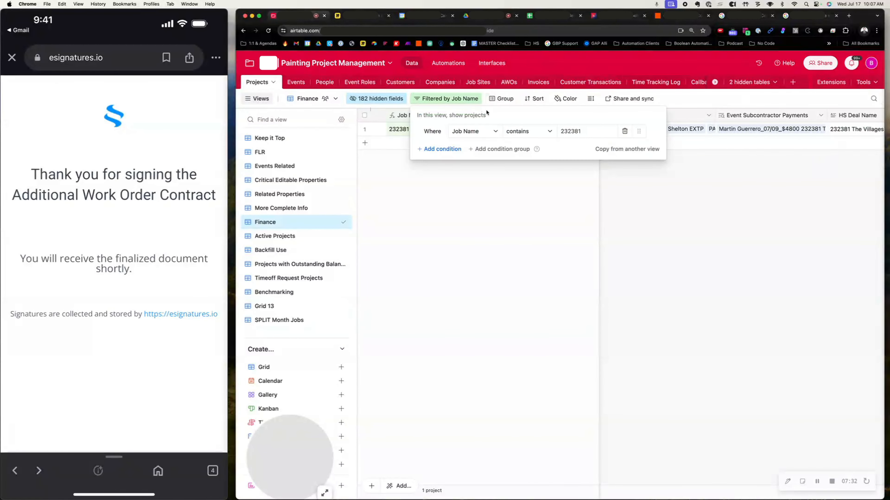
double_click(576, 131)
text(kiefer)
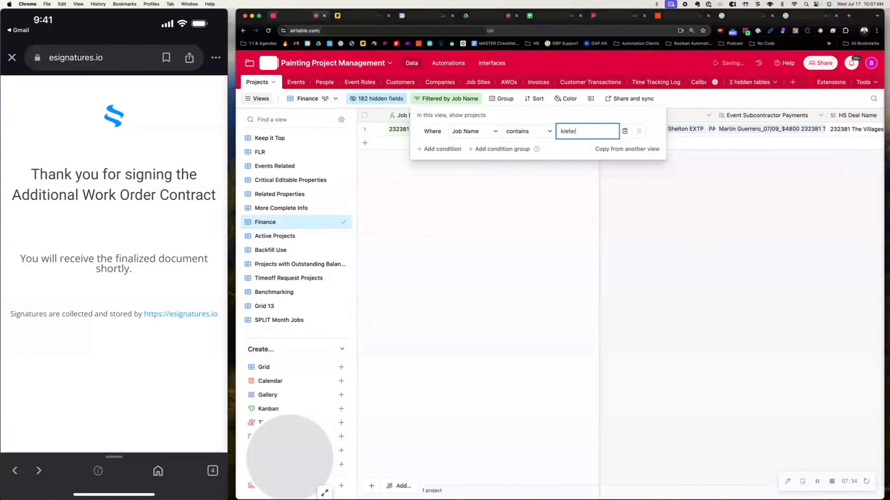
click(763, 273)
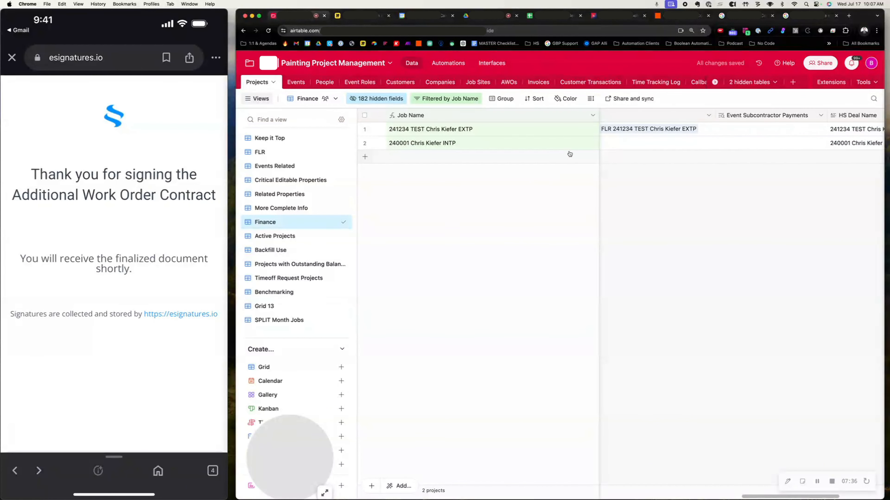
Narrow the Job Name column and check the Total Accepted AWOs value for the test EXTP project.
scroll(575, 145, left, 10)
drag(590, 146, 505, 146)
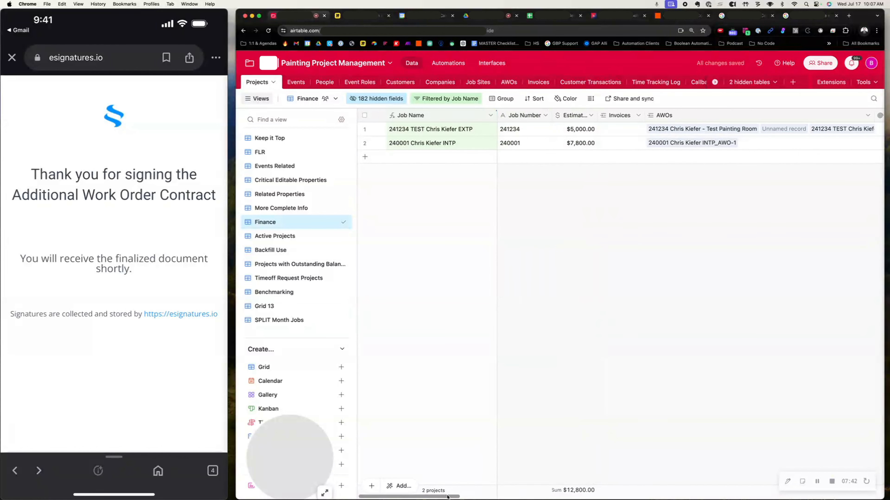
scroll(452, 496, right, 3)
scroll(454, 497, right, 5)
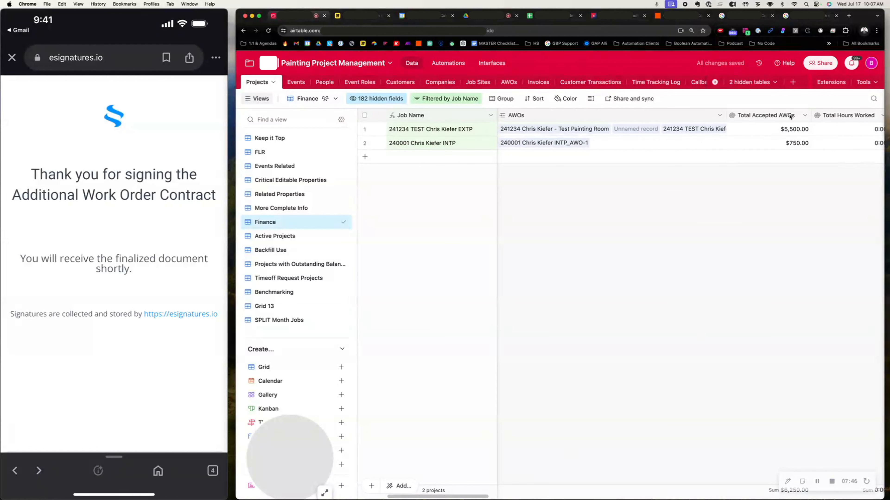
click(779, 131)
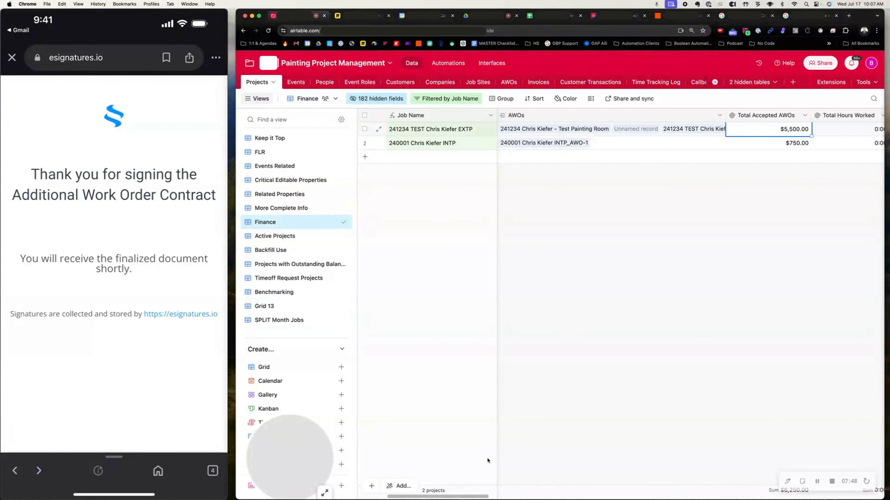
Review the test project's Total Quoted Subcontractor Price, Amount Paid to Subcontractor and Still Owed fields.
scroll(424, 498, right, 5)
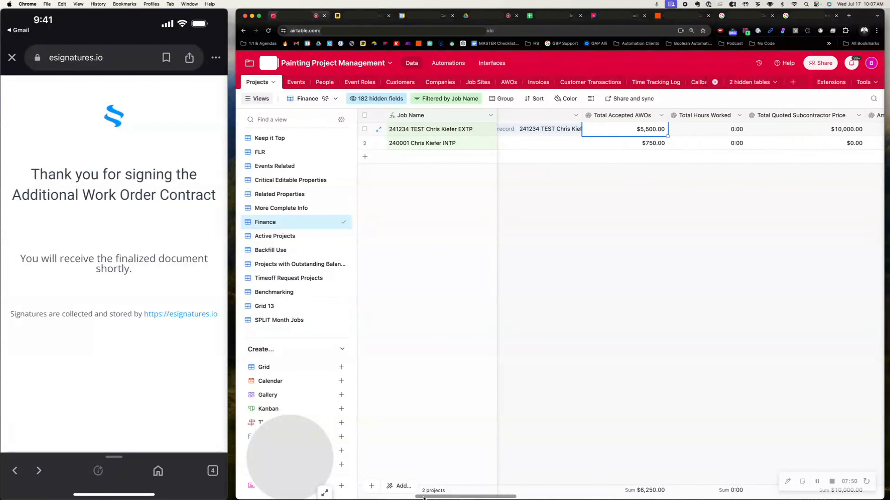
scroll(423, 497, right, 2)
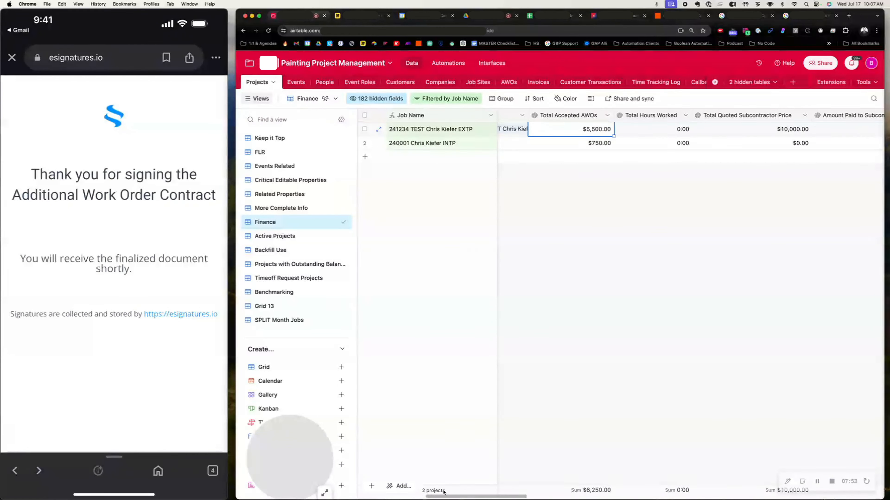
scroll(451, 497, right, 2)
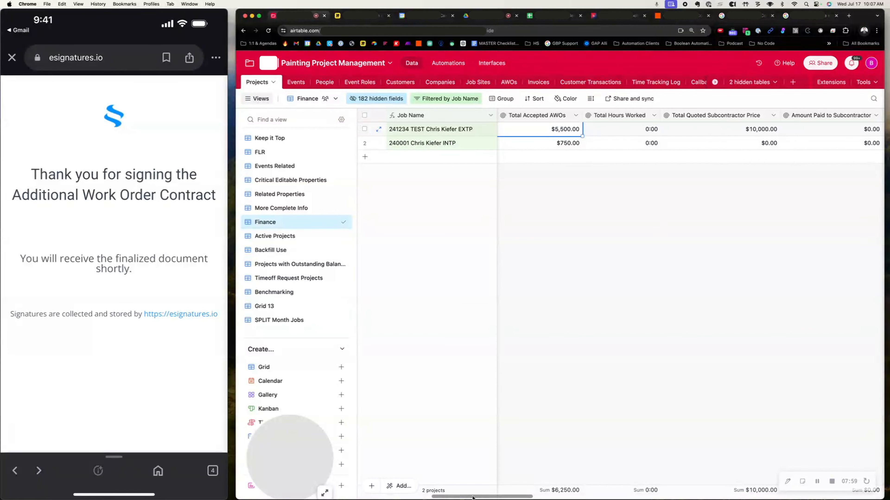
scroll(472, 497, right, 5)
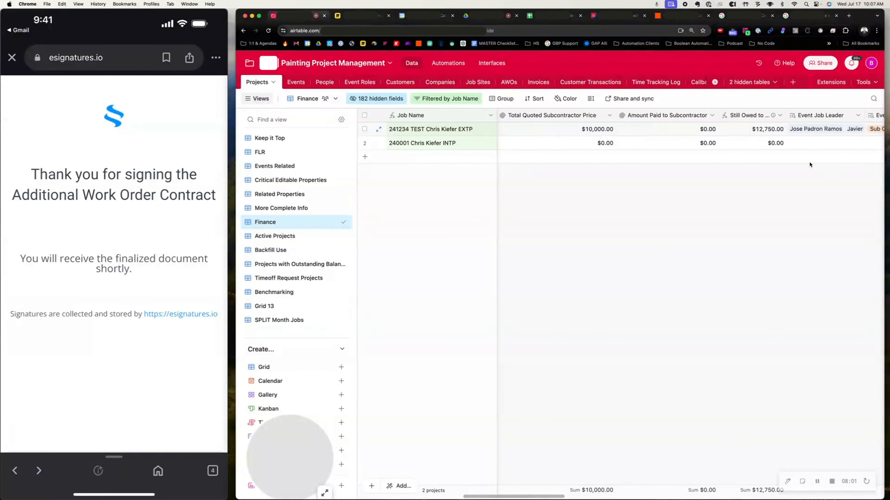
scroll(511, 121, left, 6)
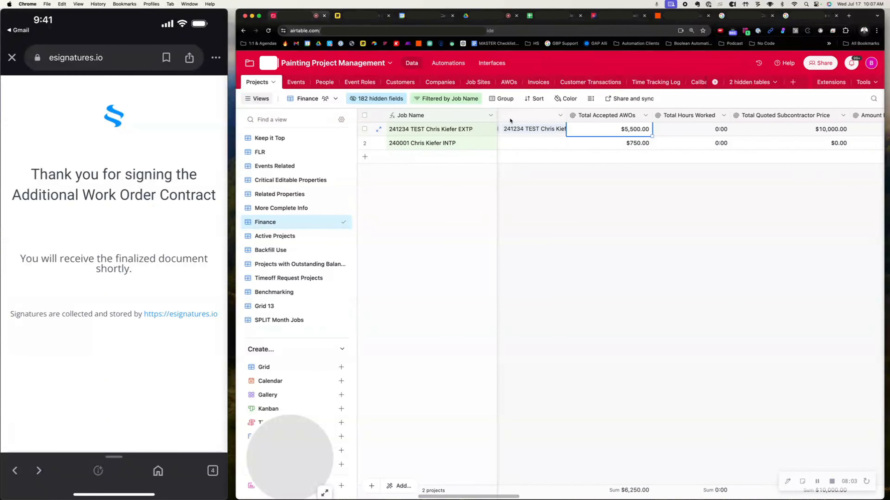
Set the Bathroom AWO's status to Declined in the AWOs table and recheck the test project's finance totals in Projects.
click(511, 82)
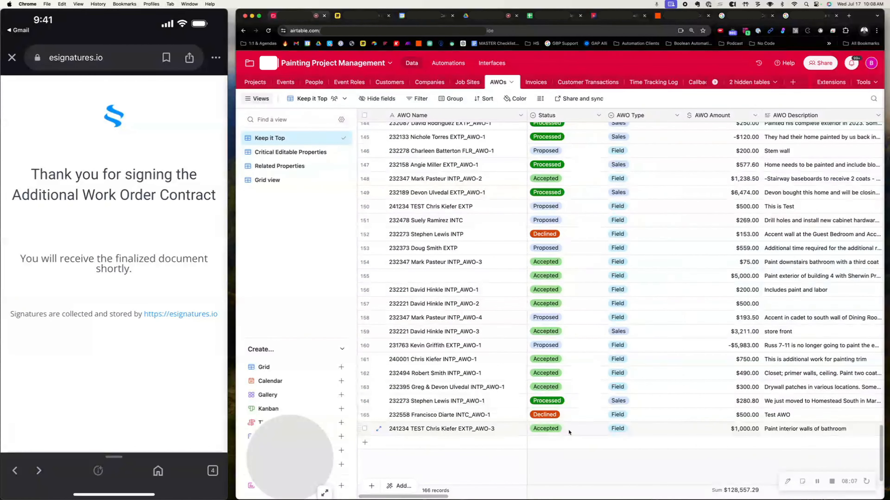
click(569, 430)
click(573, 434)
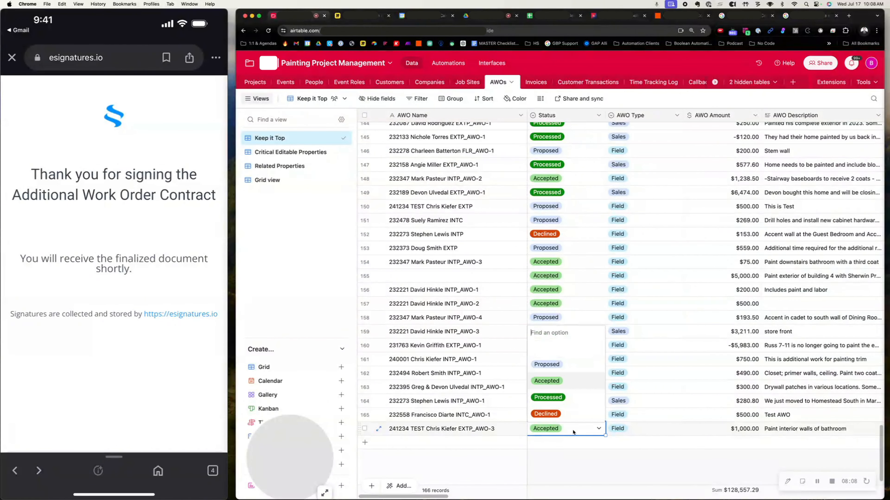
click(576, 417)
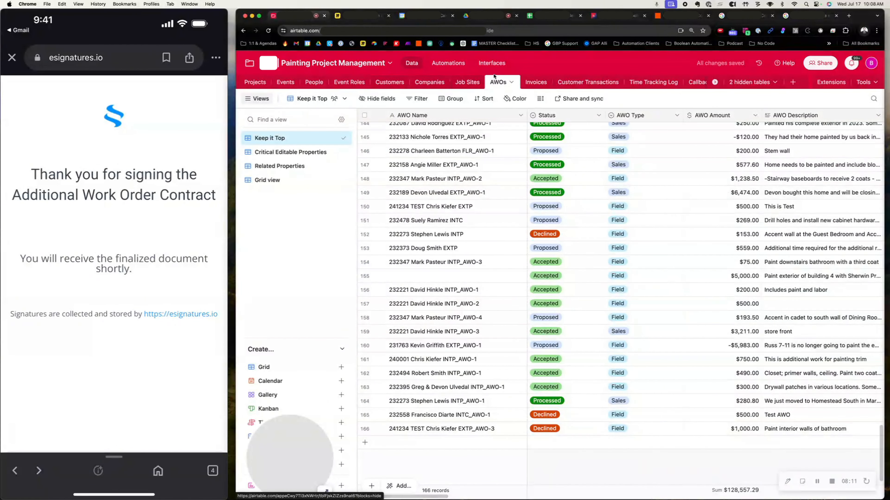
click(255, 83)
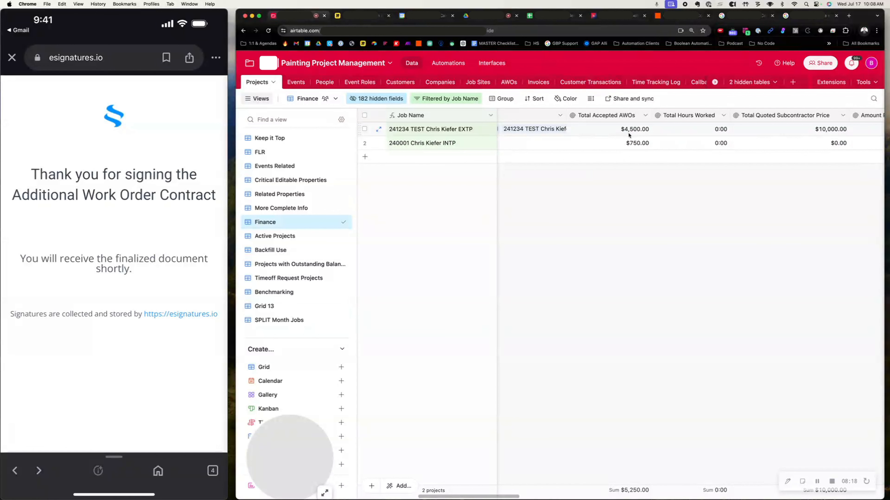
drag(490, 497, 432, 497)
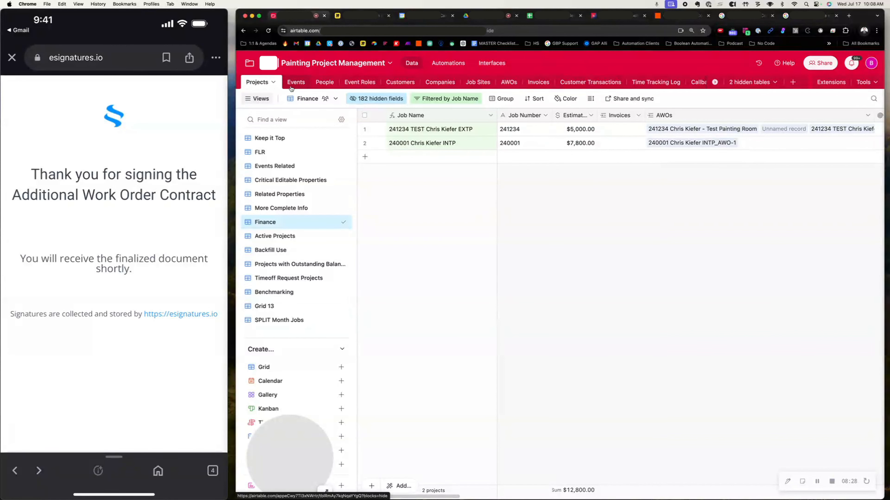
Open the People table and review the name, Status, Type and Manager columns of the active people.
click(326, 83)
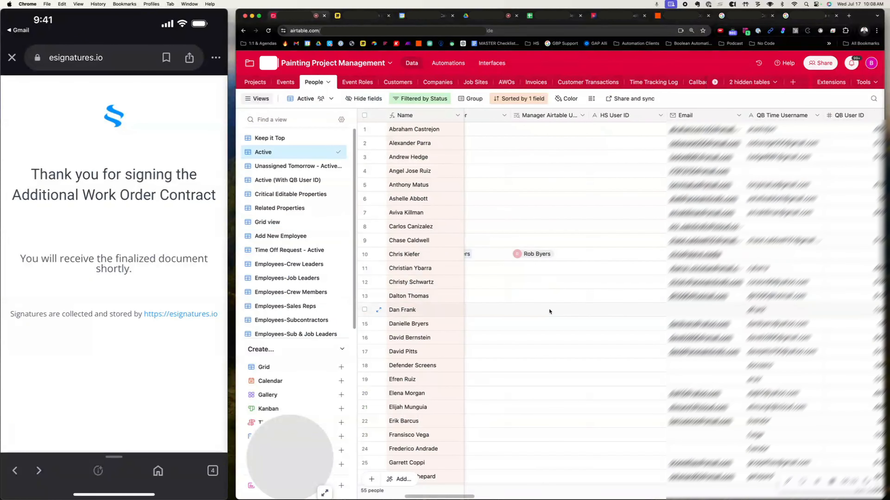
drag(465, 497, 414, 497)
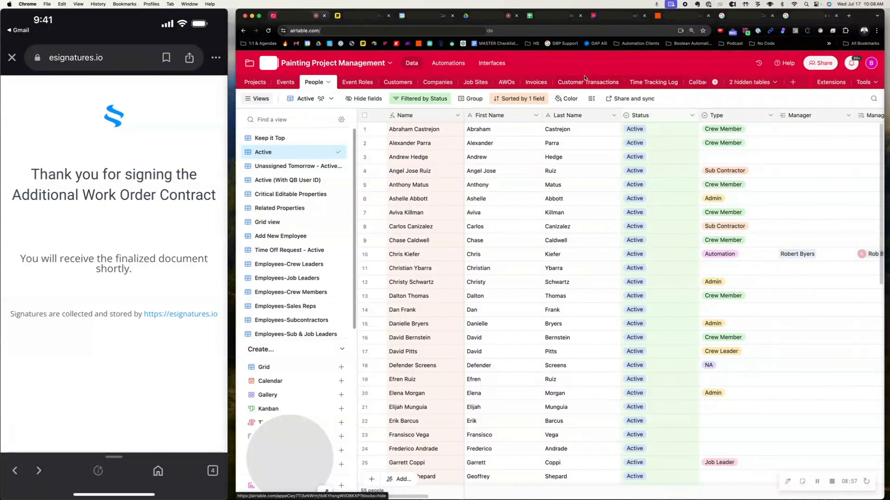
Return to the base's interfaces and open the Office Manager interface at Subcontractor Payments.
click(486, 64)
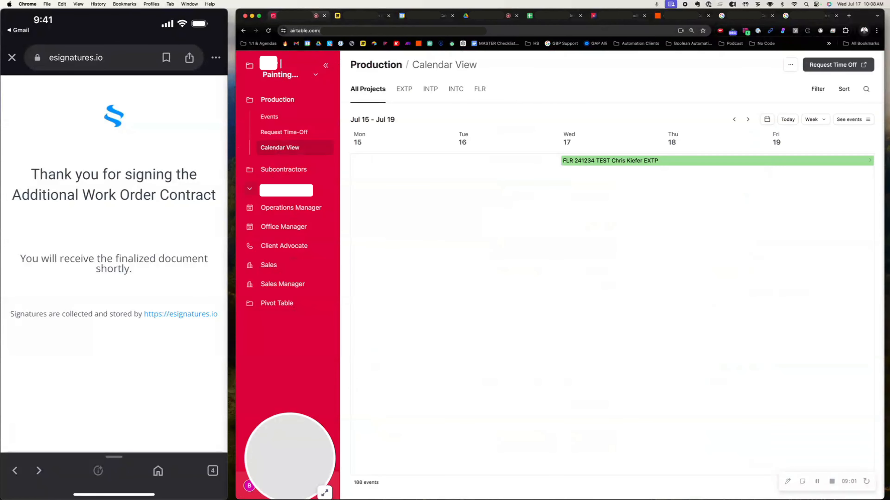
click(280, 228)
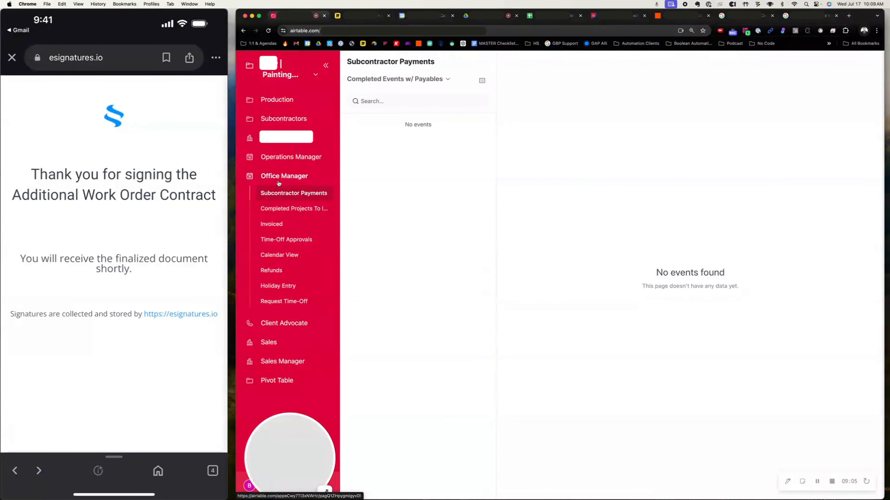
Look at Completed Projects To Invoice, return to Subcontractor Payments and show All Events w/ Past Payments.
click(291, 209)
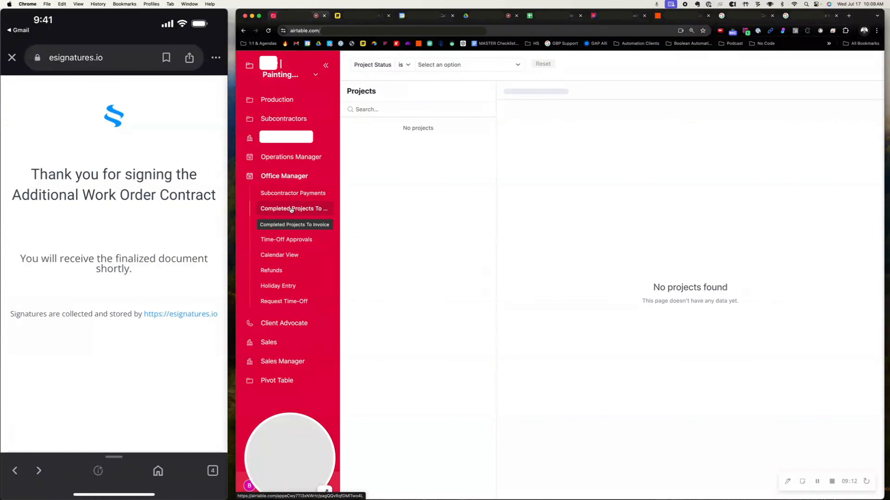
click(292, 196)
click(448, 78)
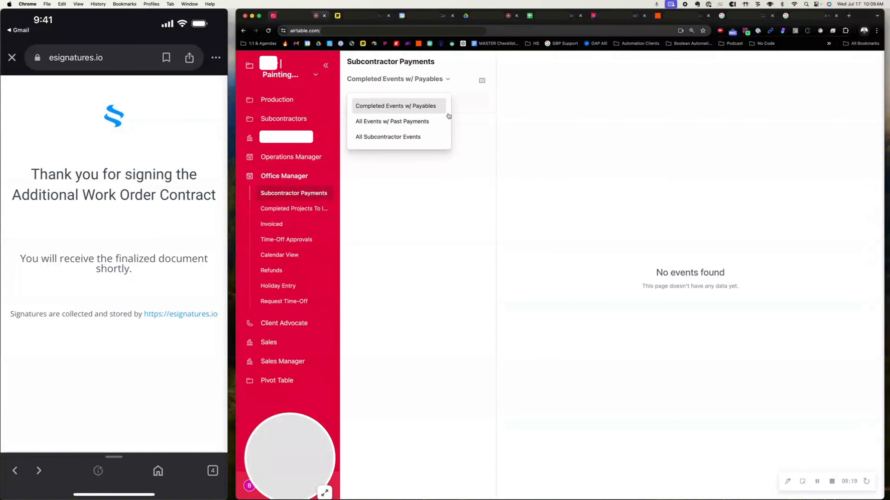
click(481, 133)
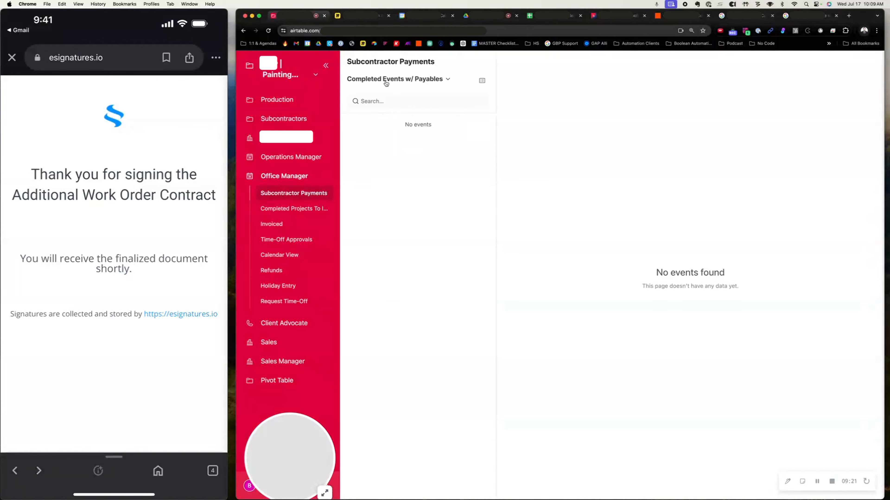
click(447, 80)
click(373, 121)
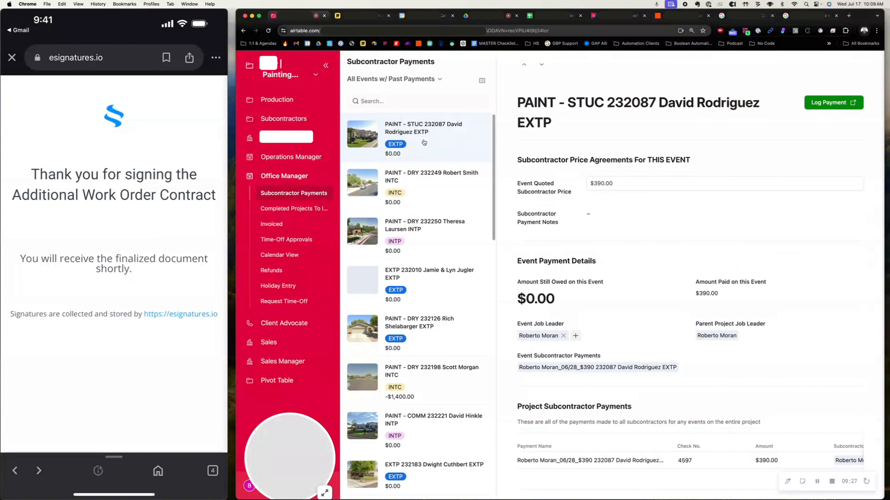
Review the Event Payment Details and Project Subcontractor Payments of the first and third listed events.
scroll(730, 286, down, 5)
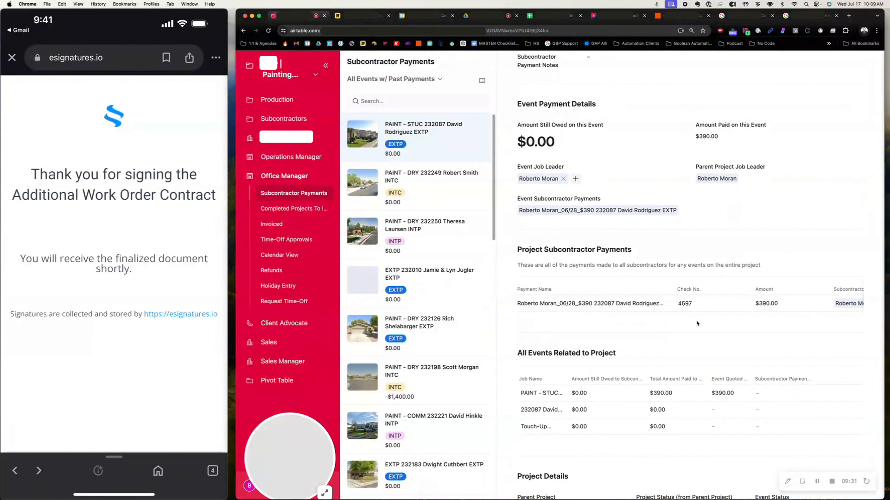
drag(522, 250, 612, 251)
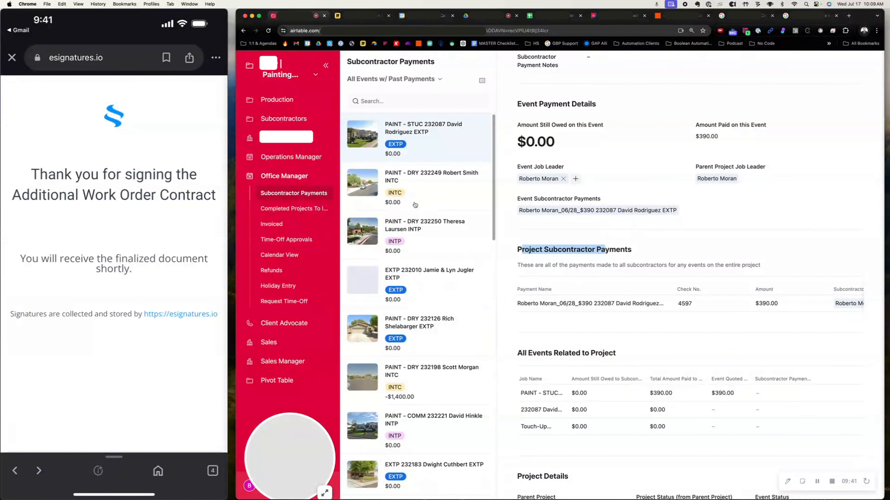
click(415, 229)
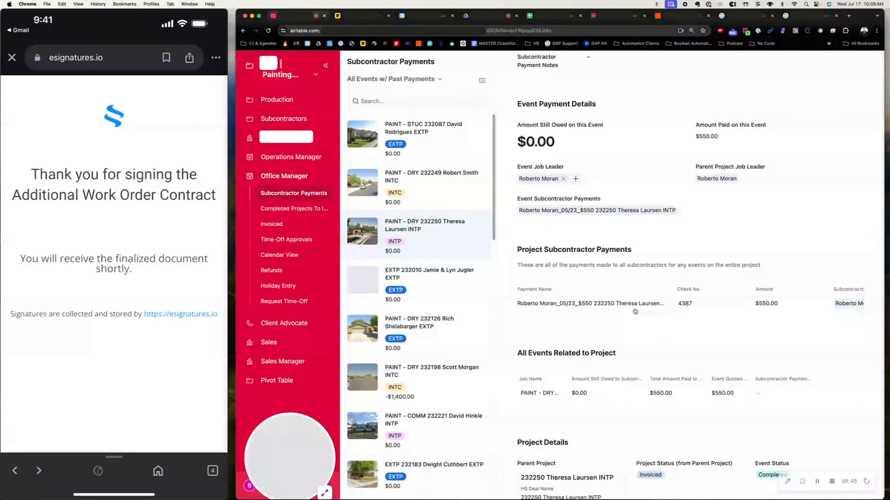
Show All Subcontractor Events in the payments list and open the Completed Projects To Invoice page.
click(427, 79)
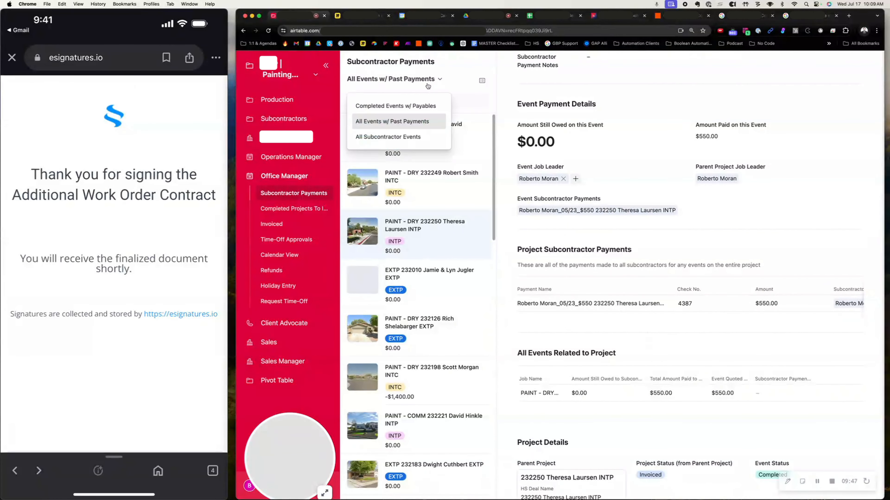
click(417, 138)
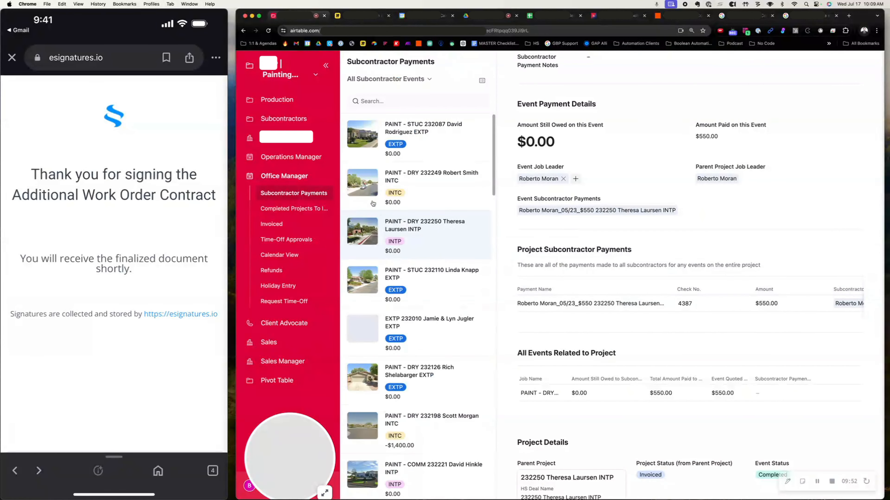
click(304, 209)
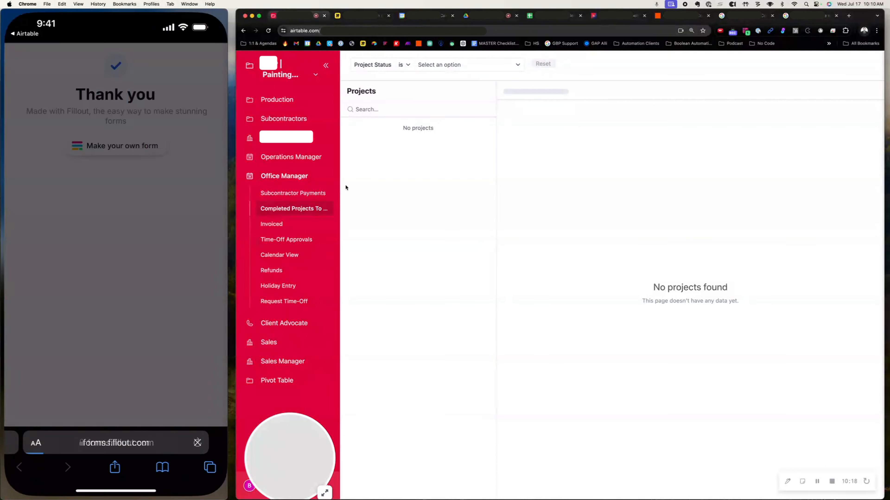
Open the base's data and bring up the Hold Harmless table.
click(280, 74)
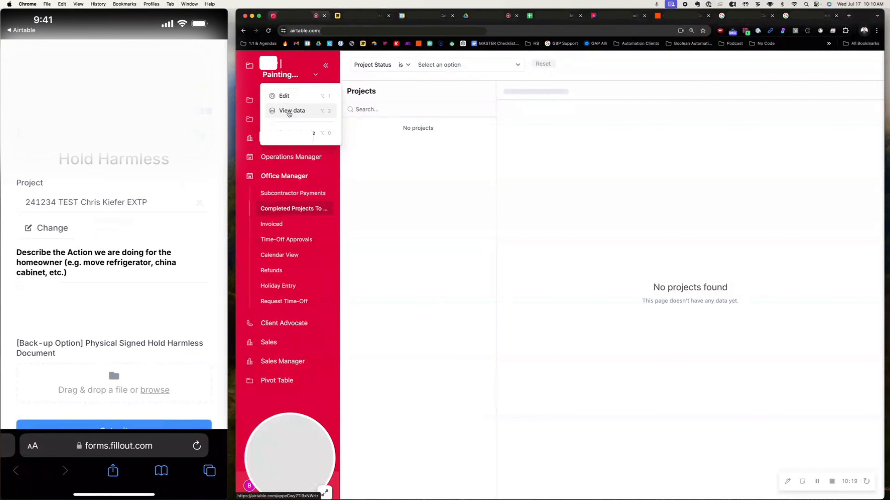
click(291, 111)
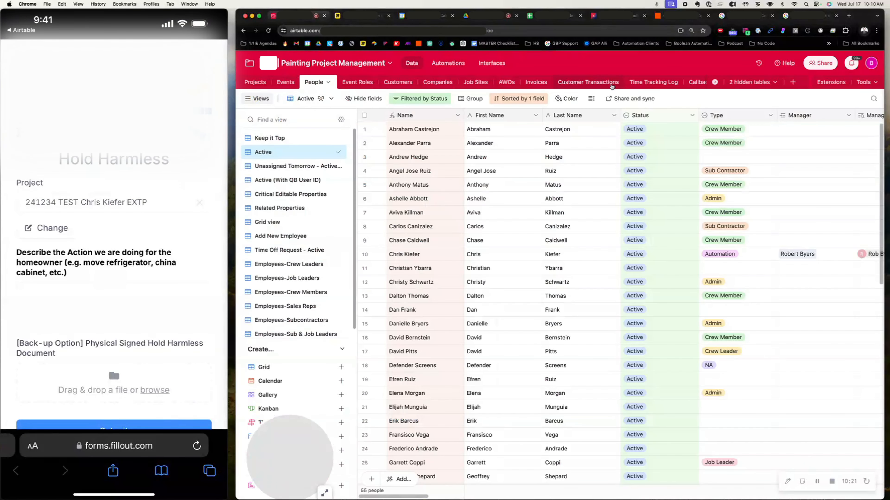
scroll(623, 84, right, 3)
scroll(624, 84, right, 5)
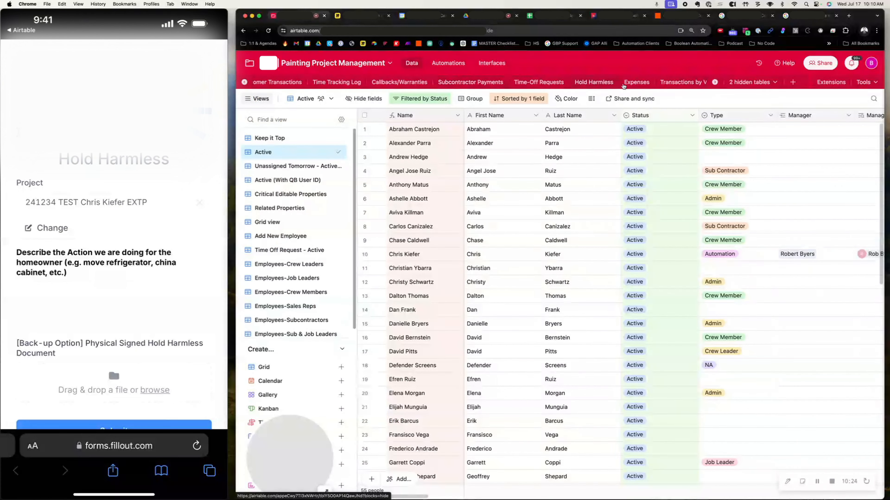
click(571, 82)
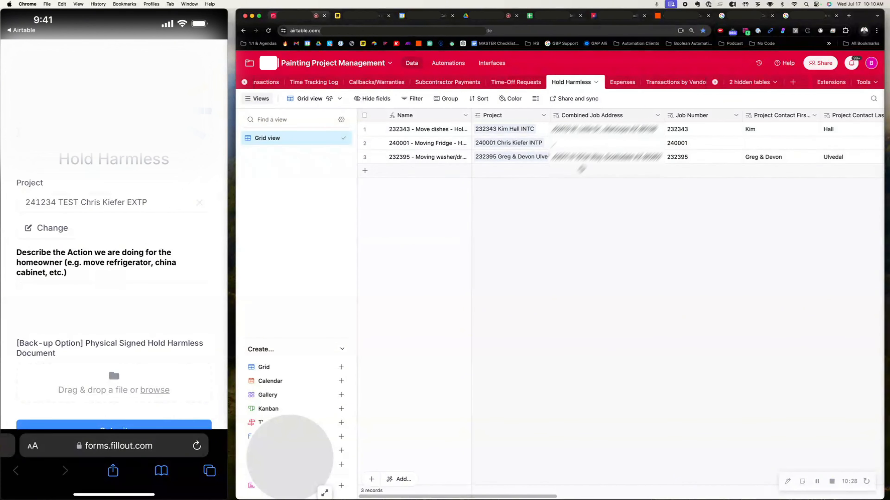
In the phone's Hold Harmless form for the test project, describe the action as "Move chest freezer" and submit it.
mouse_move(111, 309)
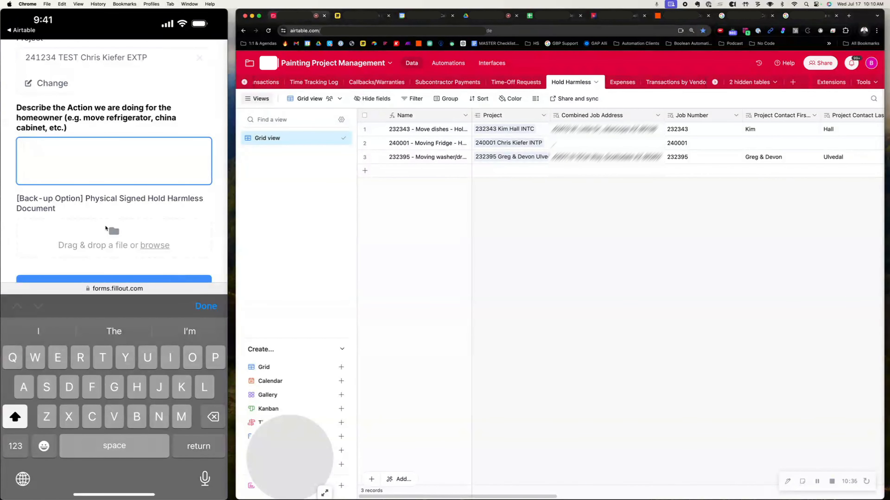
text(Mov)
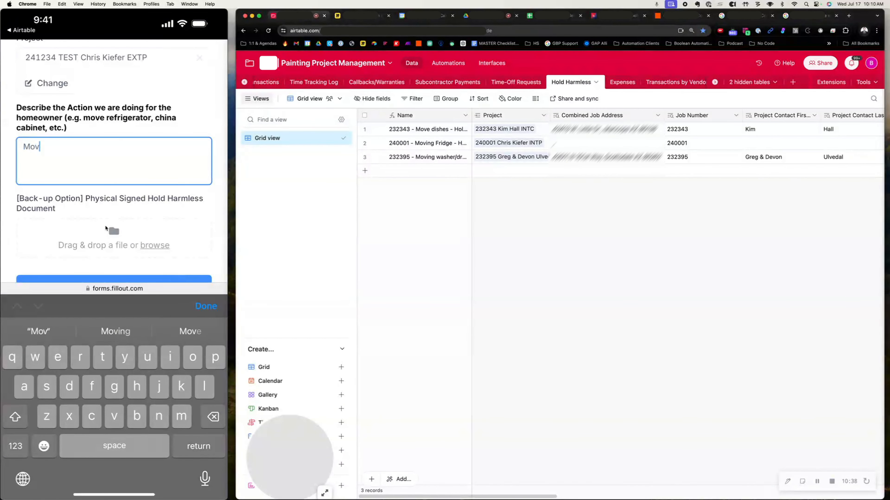
text(e chest )
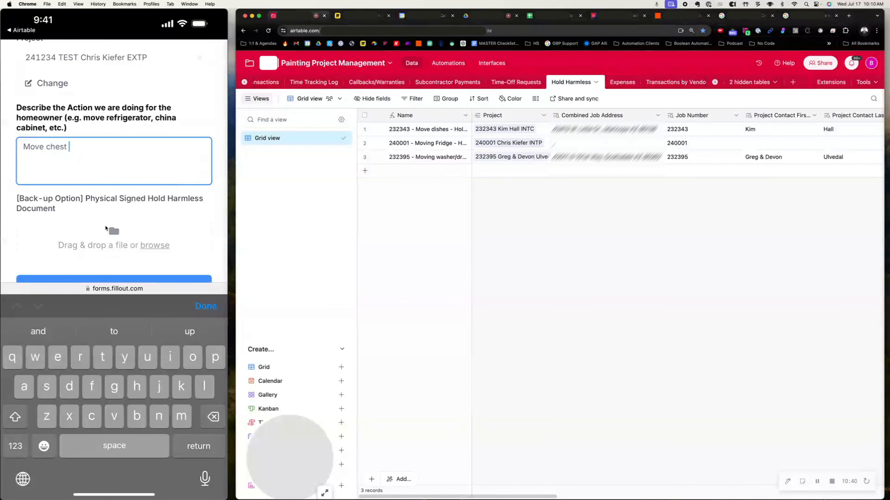
text(freezer)
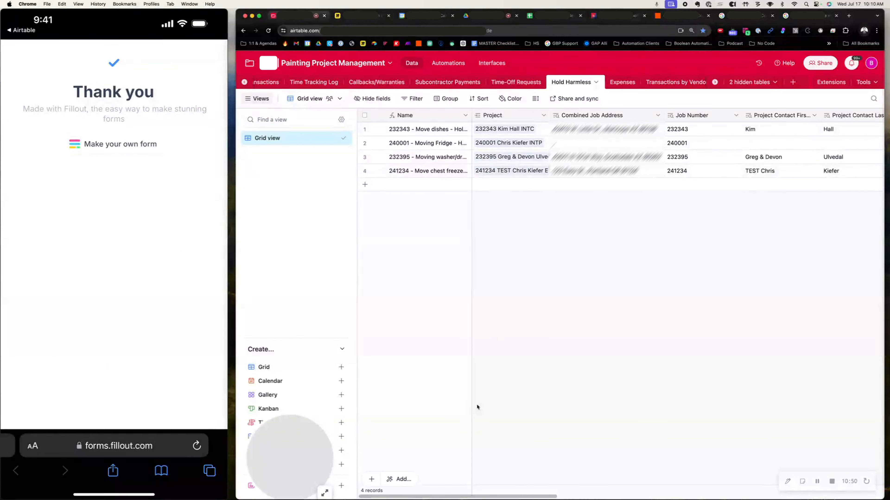
Check the Status of the "Move chest freezer" record and preview its Signed Agreement attachment, closing it again.
drag(435, 497, 708, 495)
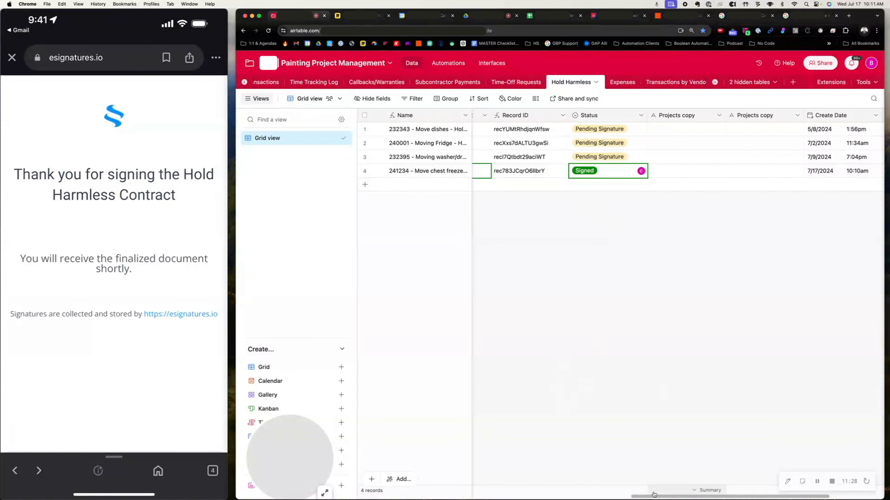
drag(670, 497, 539, 497)
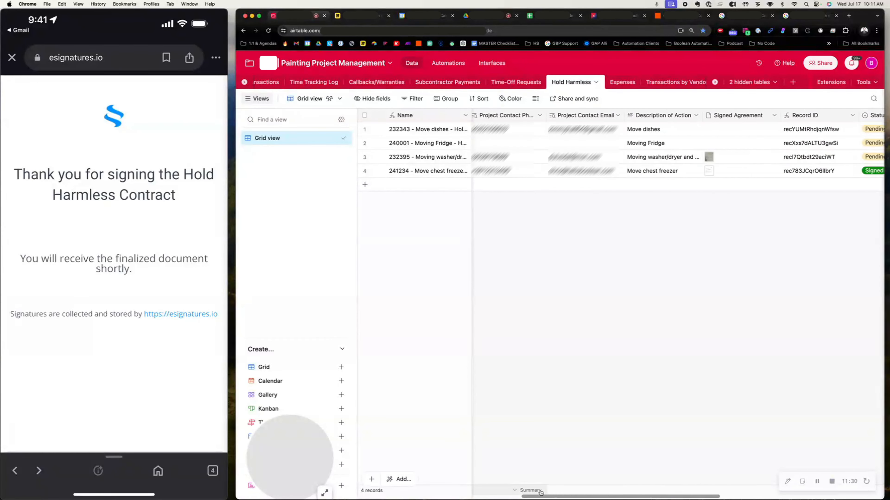
click(708, 171)
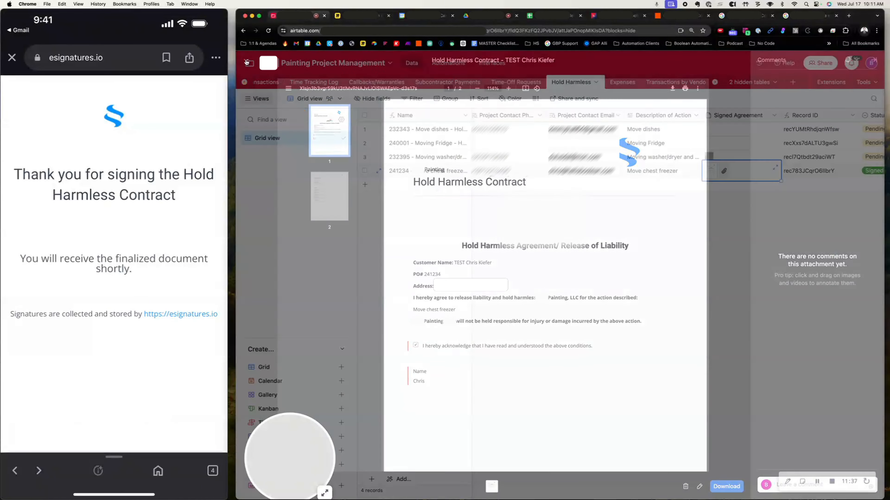
click(245, 60)
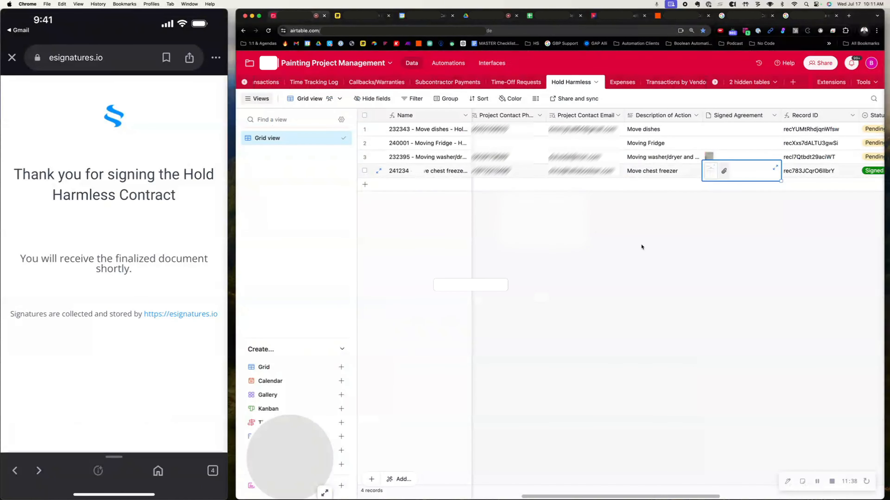
Return to the interfaces and filter Completed Projects To Invoice to the Project Status Completed.
click(492, 63)
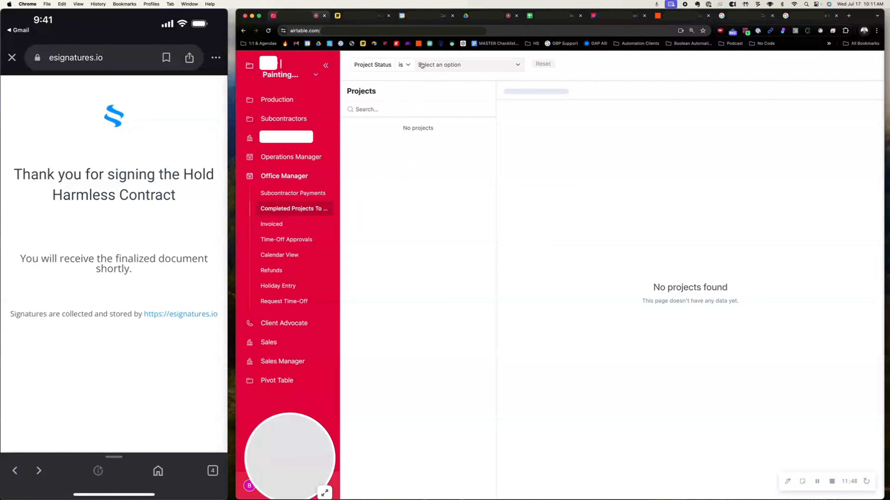
click(432, 65)
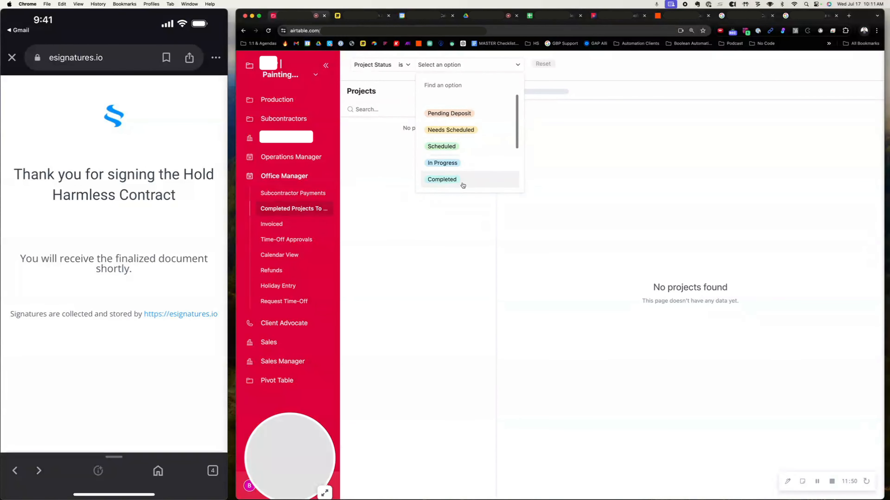
click(455, 183)
click(316, 75)
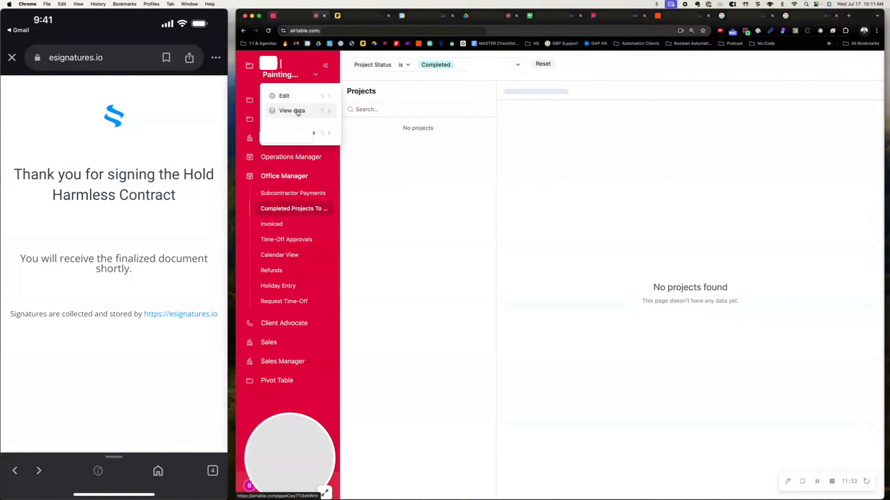
click(290, 112)
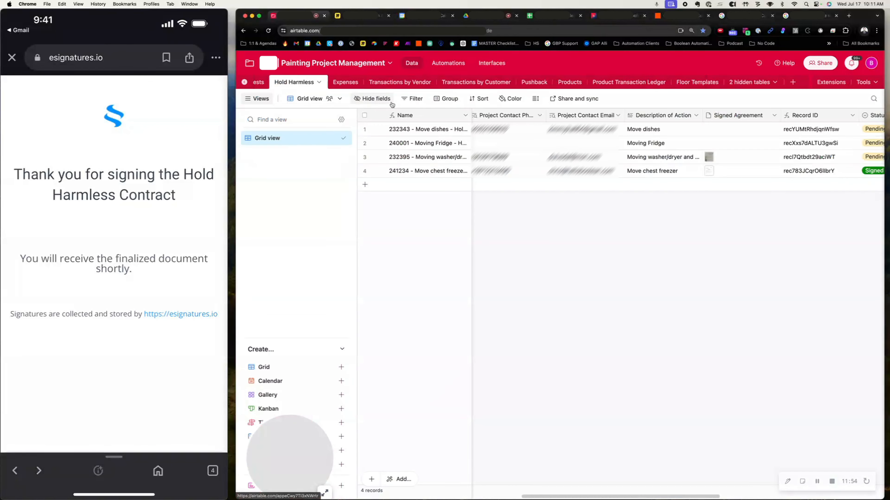
click(492, 64)
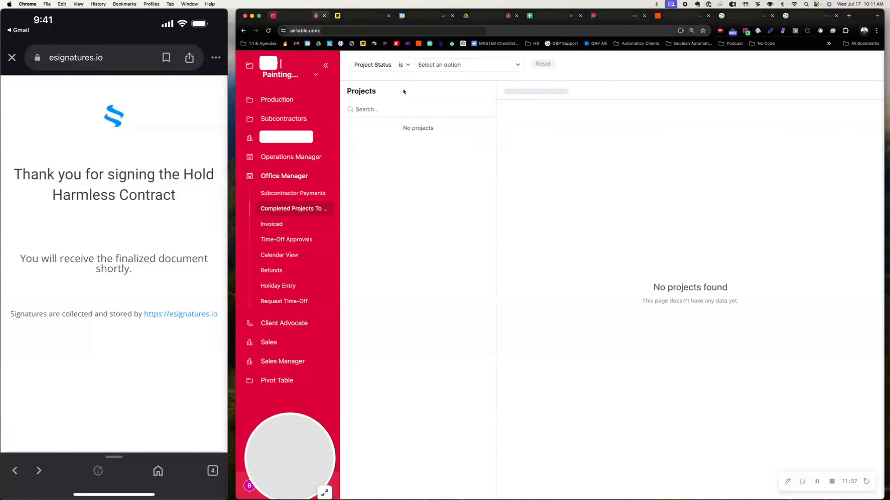
View the Office Manager's Invoiced page and open the interface for editing.
click(302, 226)
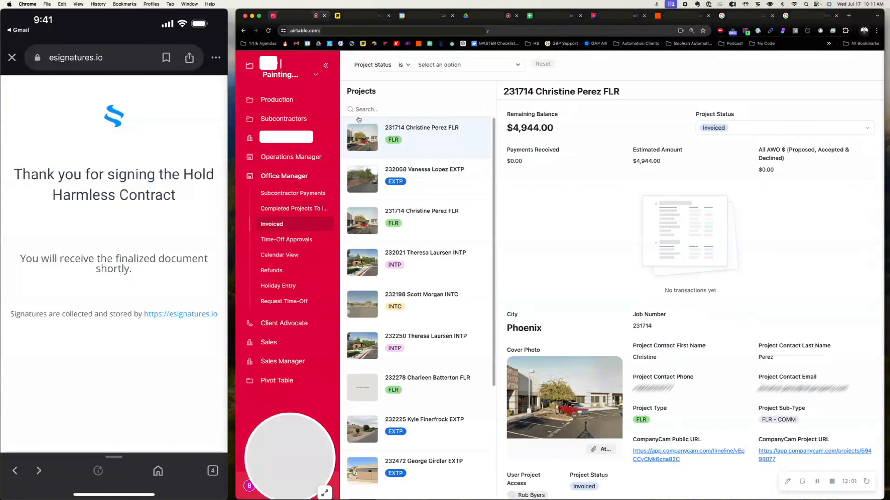
click(319, 75)
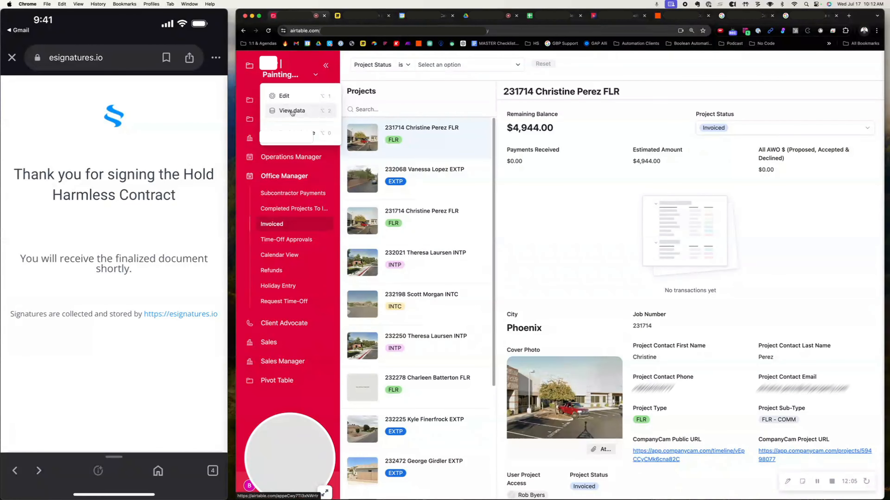
click(298, 99)
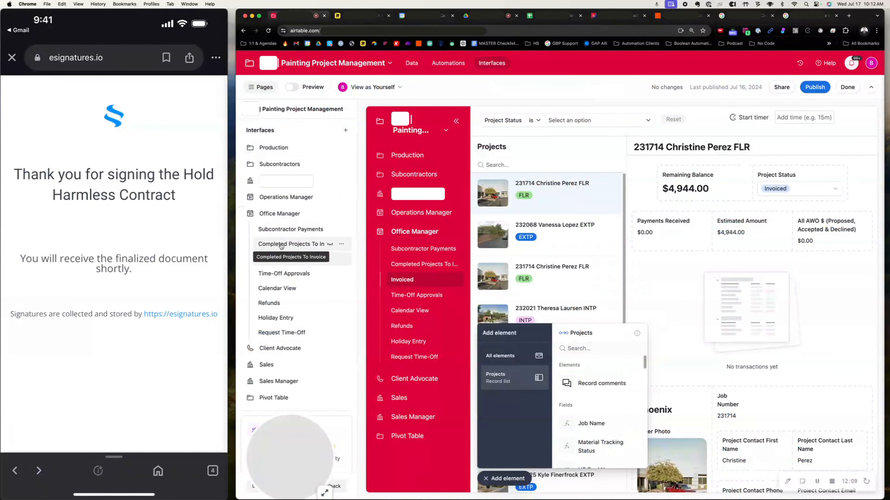
Change the Completed Projects To Invoice list's record conditions so that Remaining Balance must be less than $0.00.
click(289, 245)
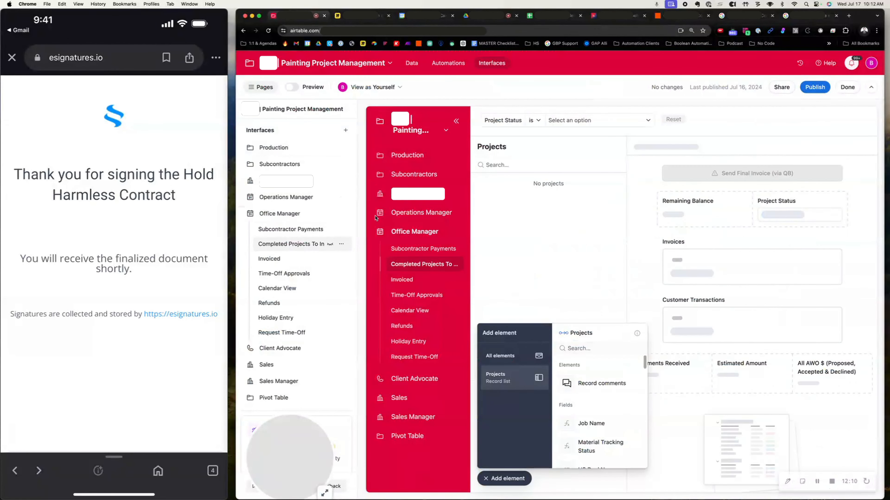
click(520, 142)
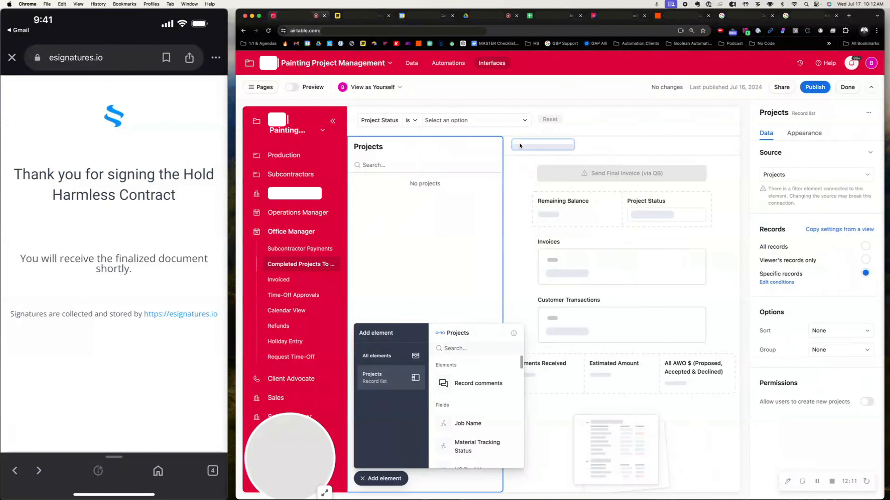
click(786, 282)
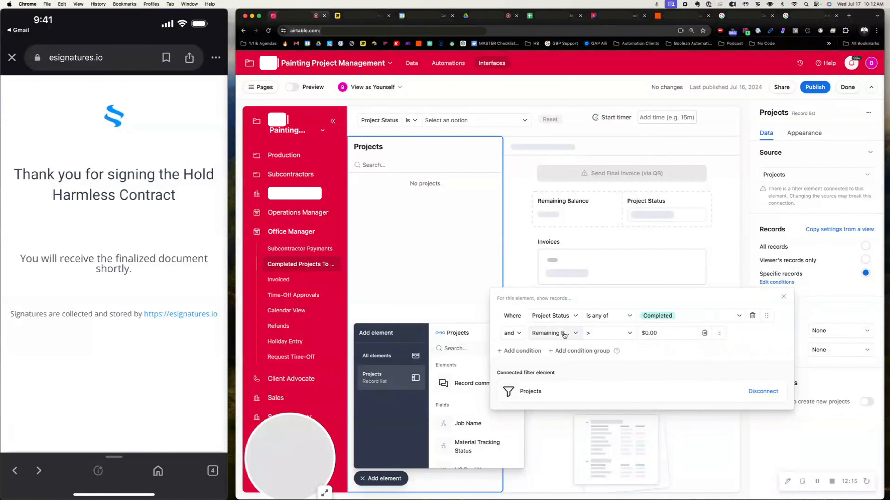
click(646, 335)
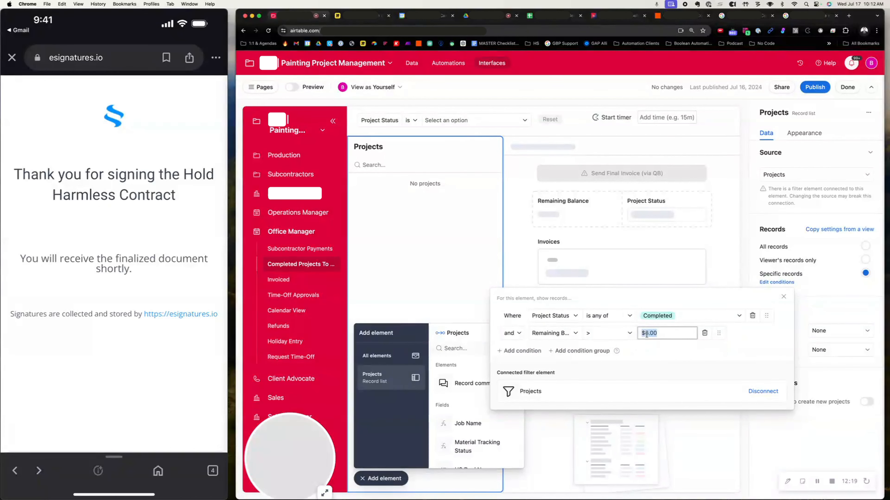
click(611, 335)
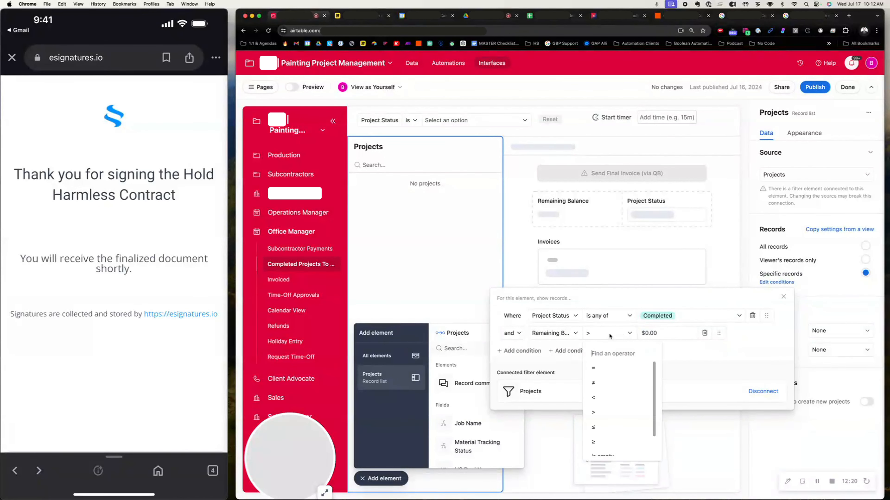
click(609, 398)
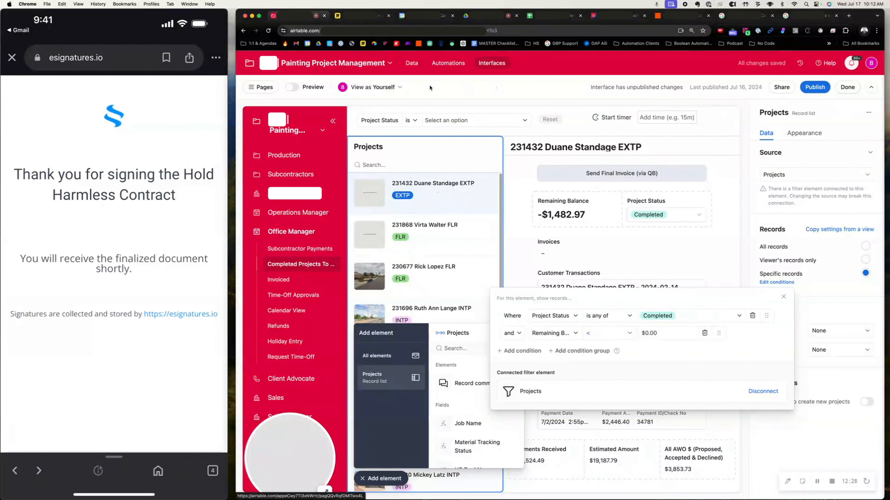
Preview the Completed Projects To Invoice page and examine the first project's remaining balance, customer transactions and payments.
click(296, 89)
click(293, 87)
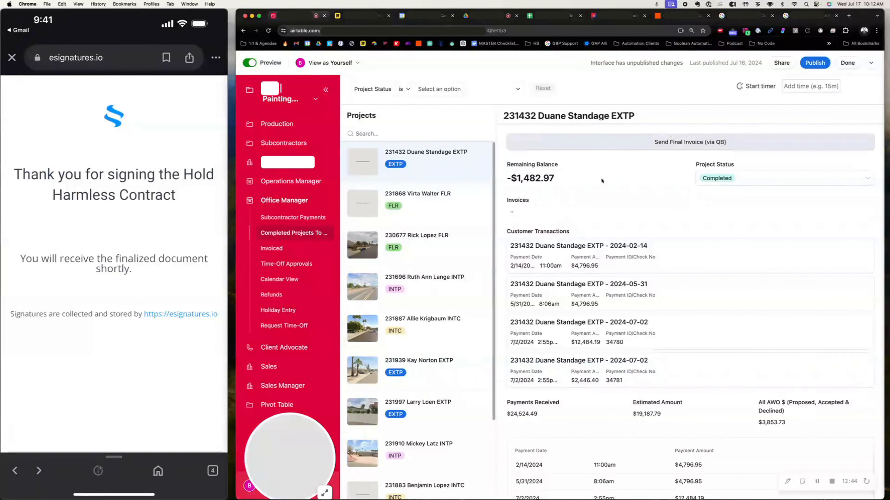
scroll(592, 319, down, 4)
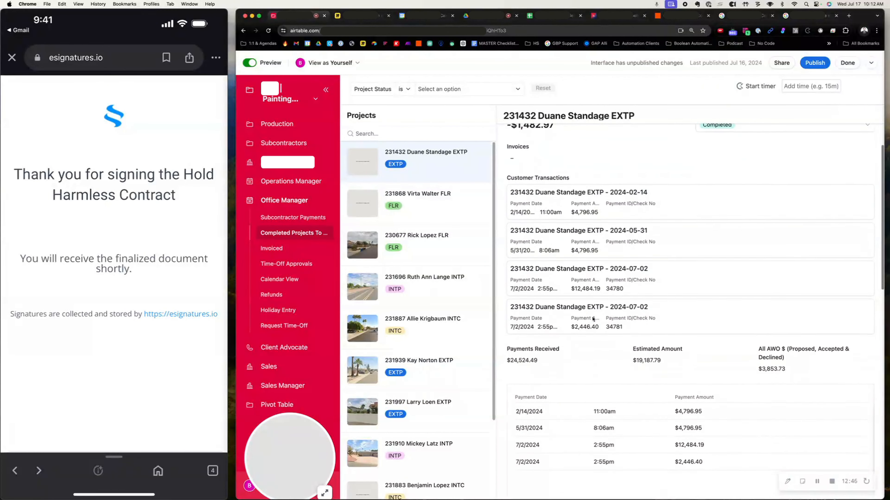
scroll(599, 360, up, 4)
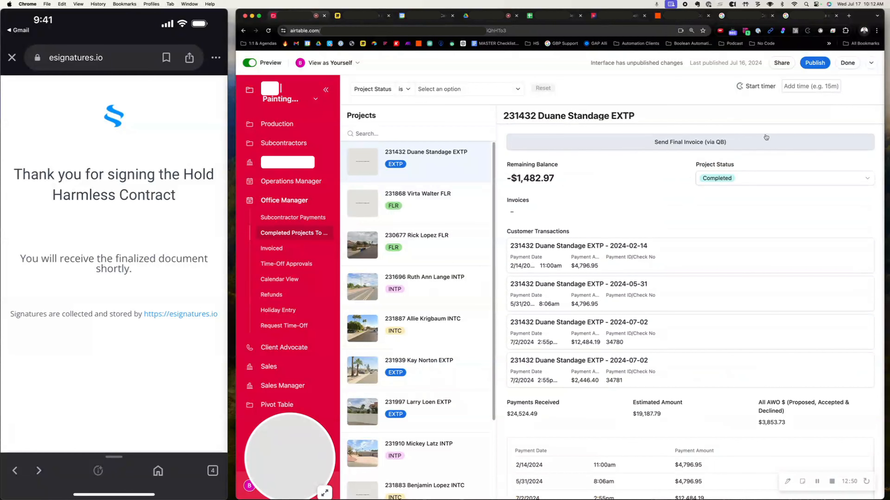
Open the Invoiced page and review the first project's payment amounts, project details, subcontractor prices and AWOs.
click(282, 251)
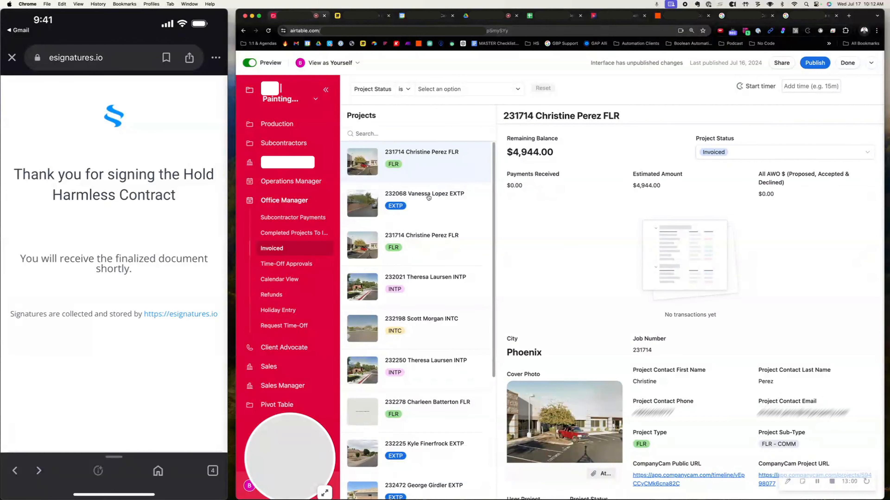
scroll(562, 298, down, 10)
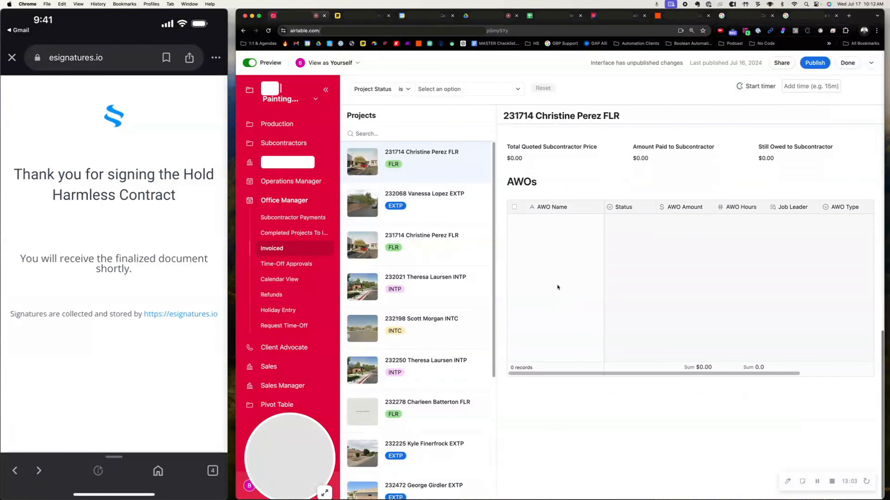
scroll(557, 287, up, 10)
scroll(557, 287, down, 3)
scroll(558, 286, down, 4)
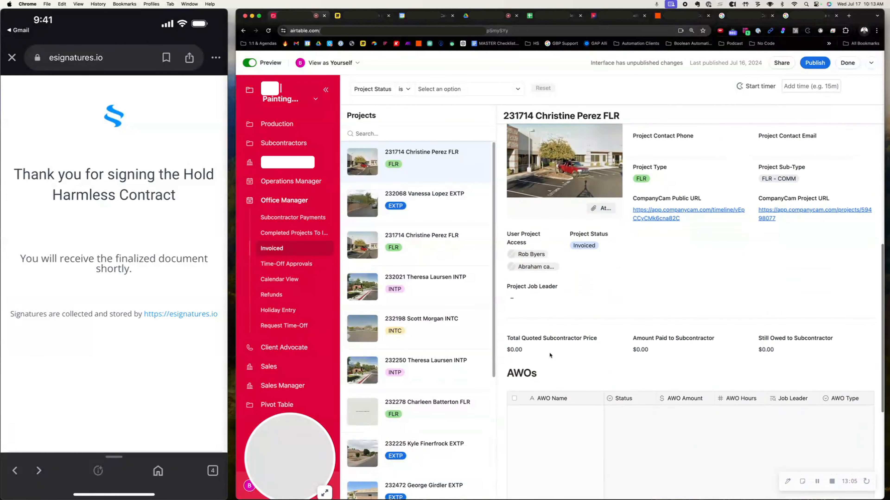
scroll(826, 357, up, 10)
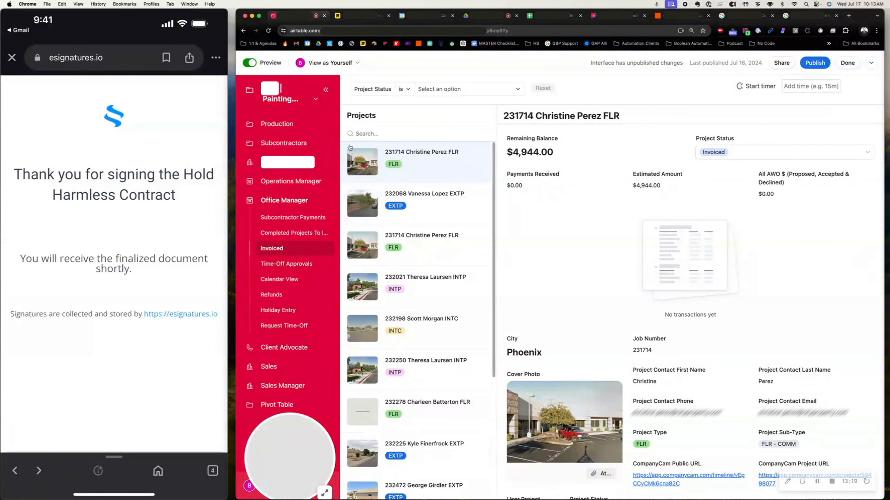
Leave the interface preview and check the Signed Agreement and Status columns of the Hold Harmless table in the base data.
click(314, 106)
click(308, 121)
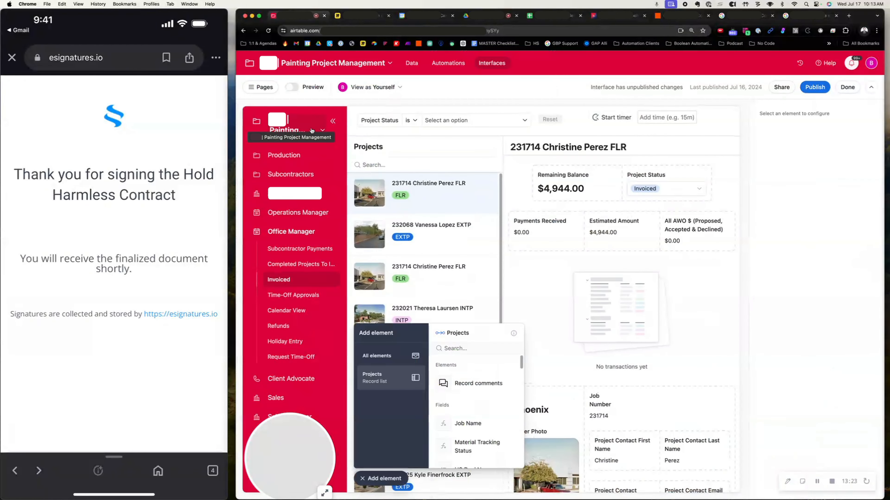
click(417, 64)
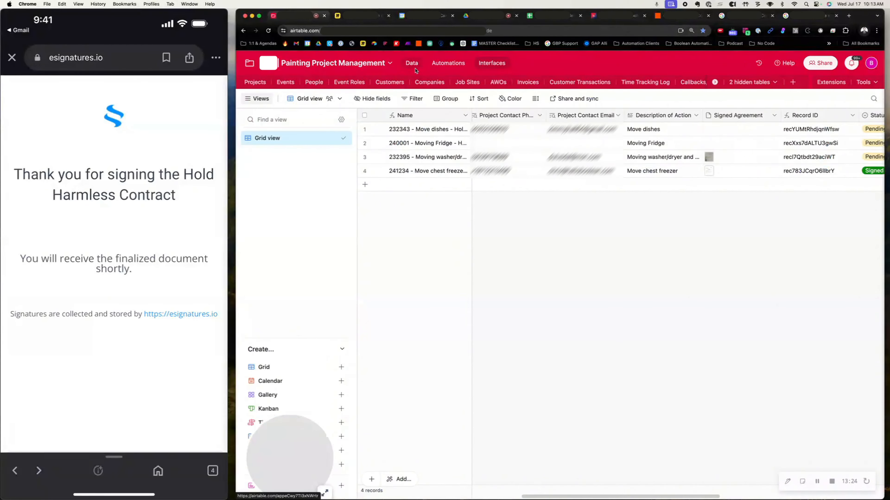
scroll(626, 128, right, 3)
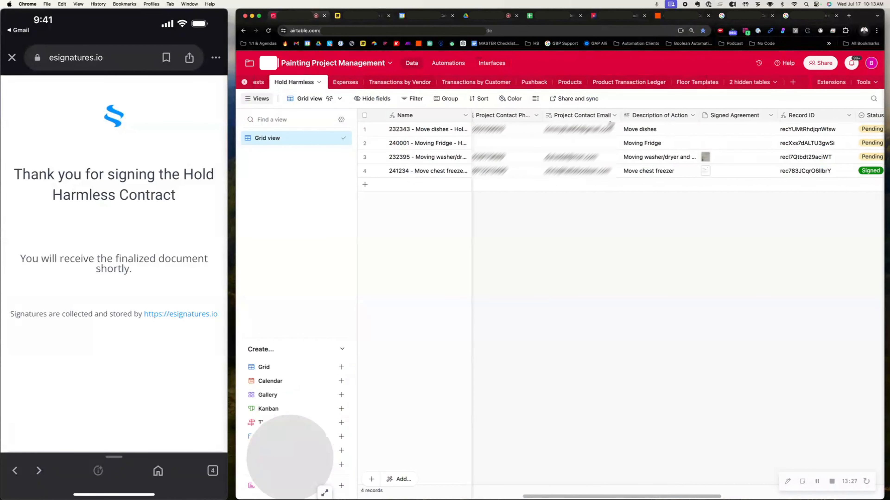
scroll(626, 127, right, 3)
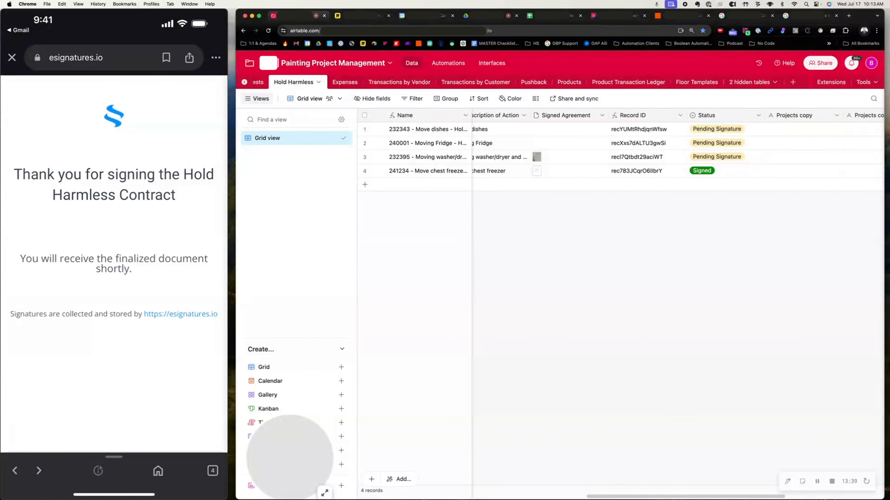
click(833, 482)
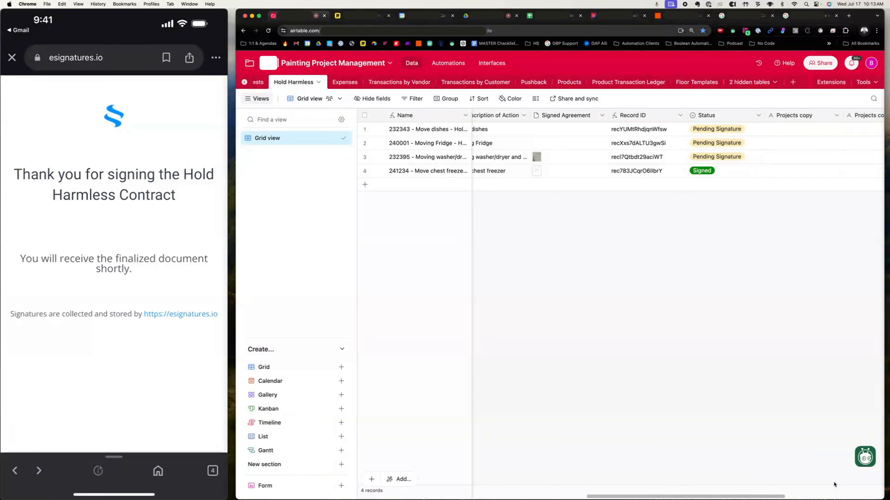